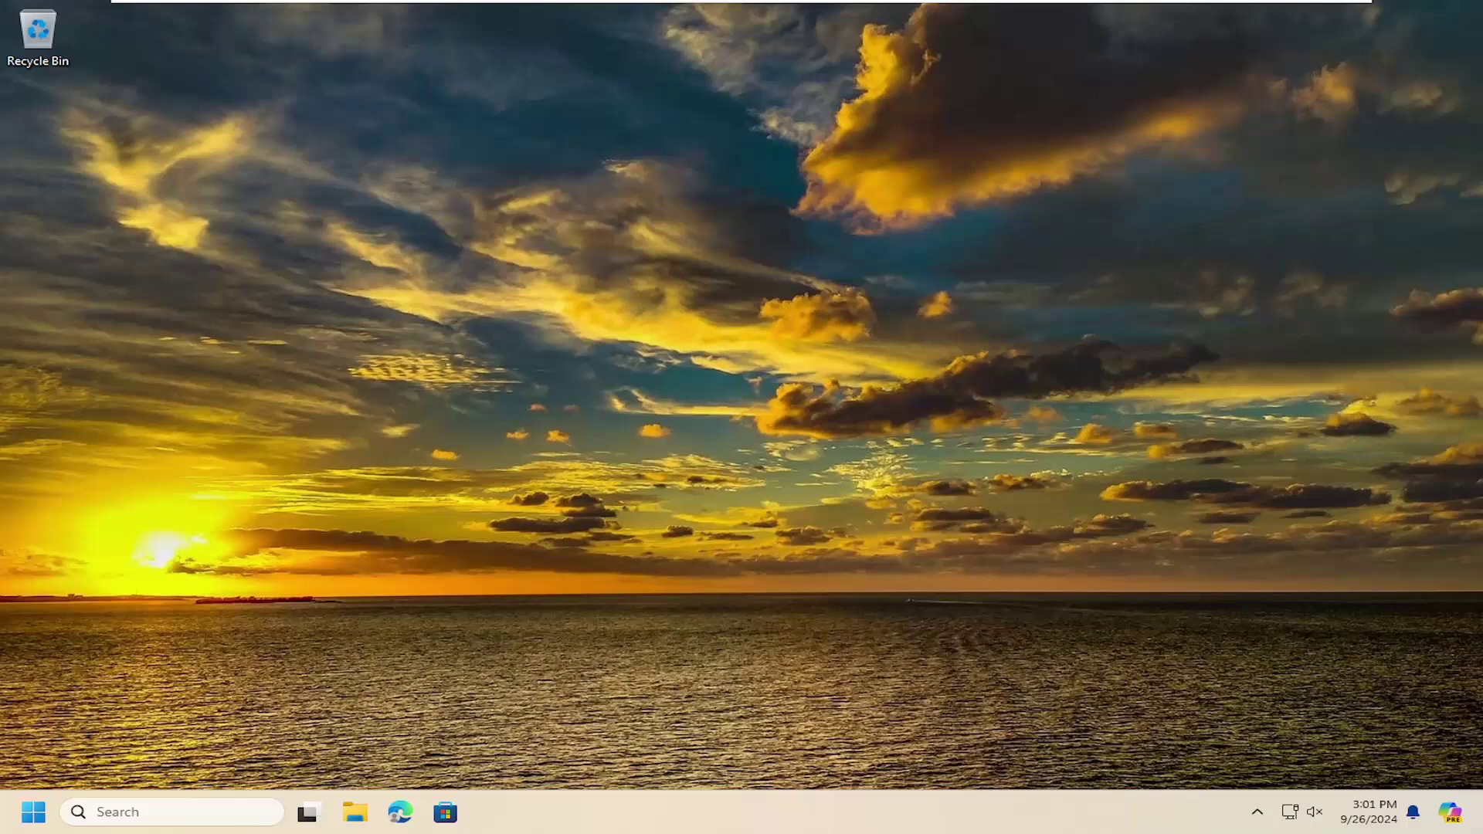
Search for 'regedit' in Start and run Registry Editor as administrator.
key(super)
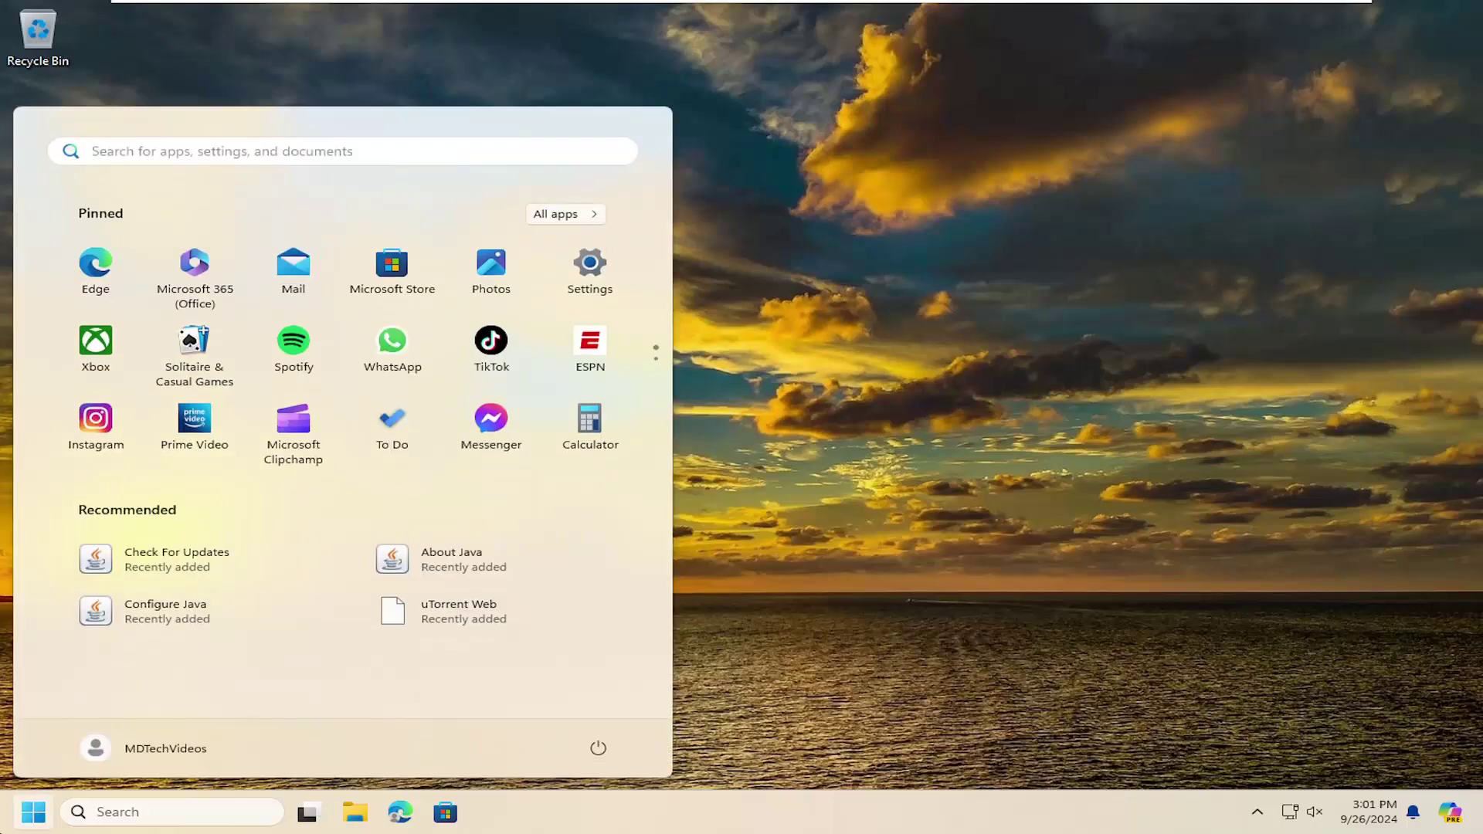
text(regedit)
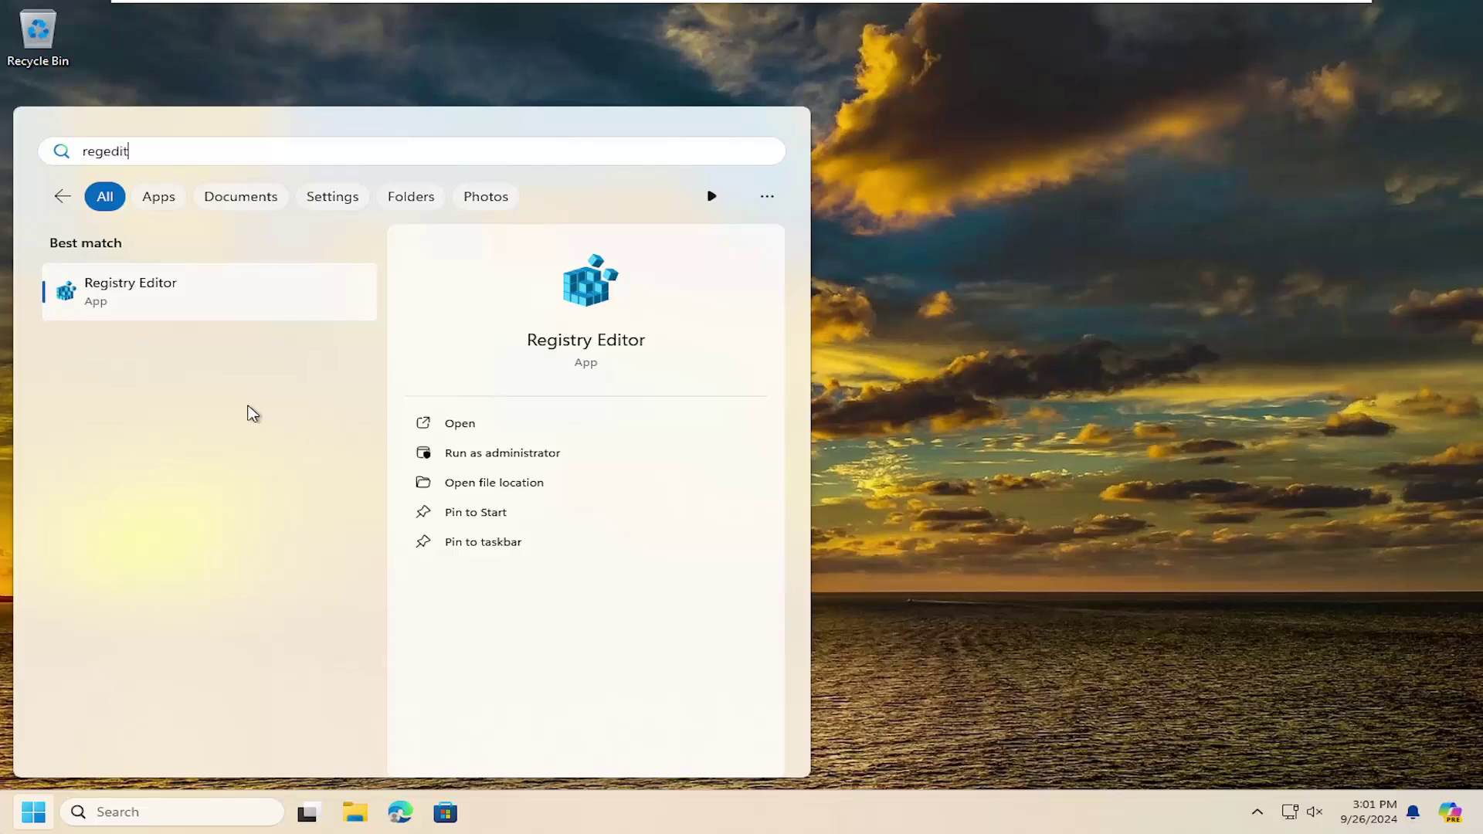
right_click(141, 290)
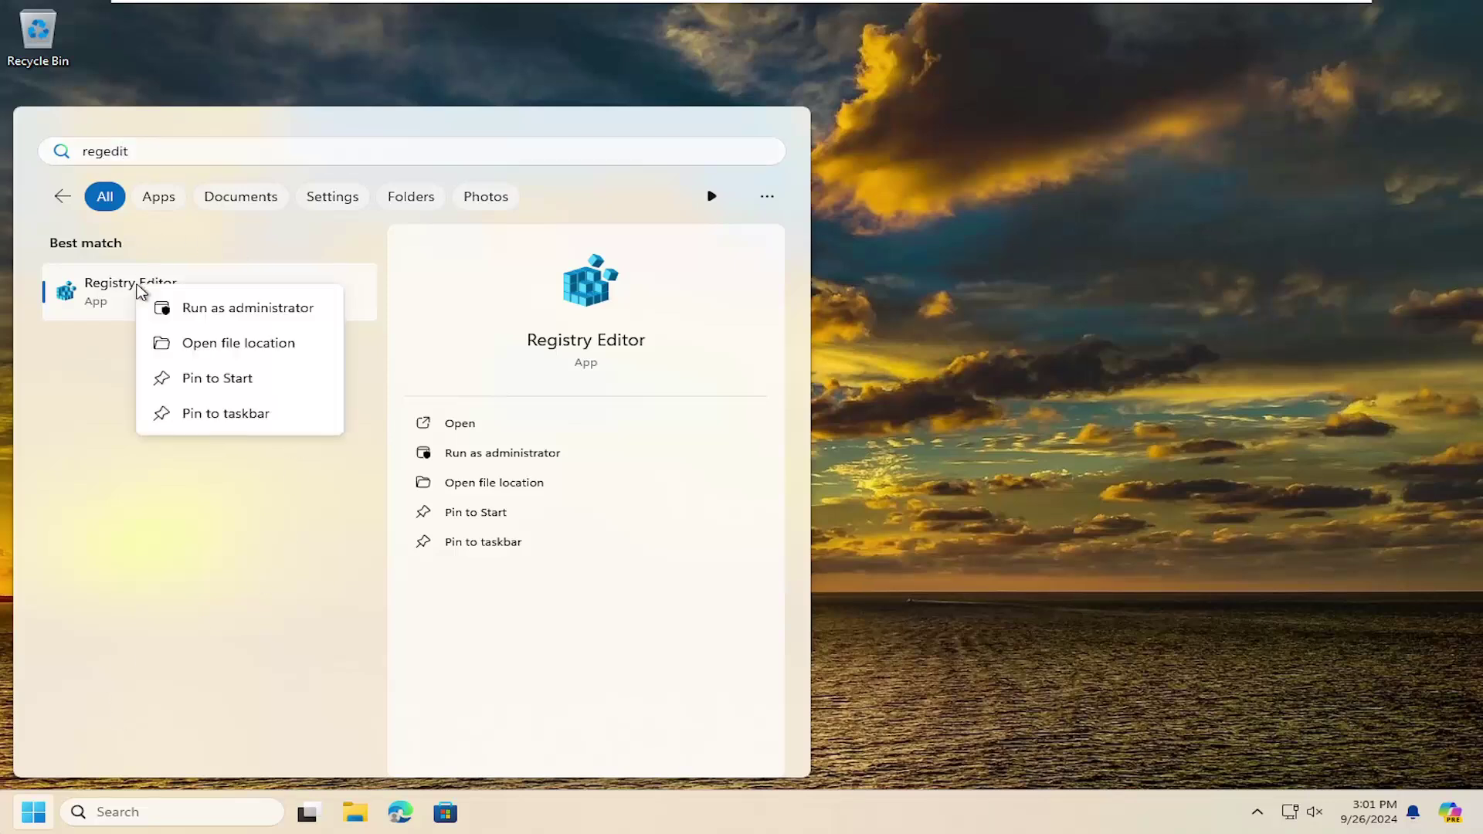
click(217, 310)
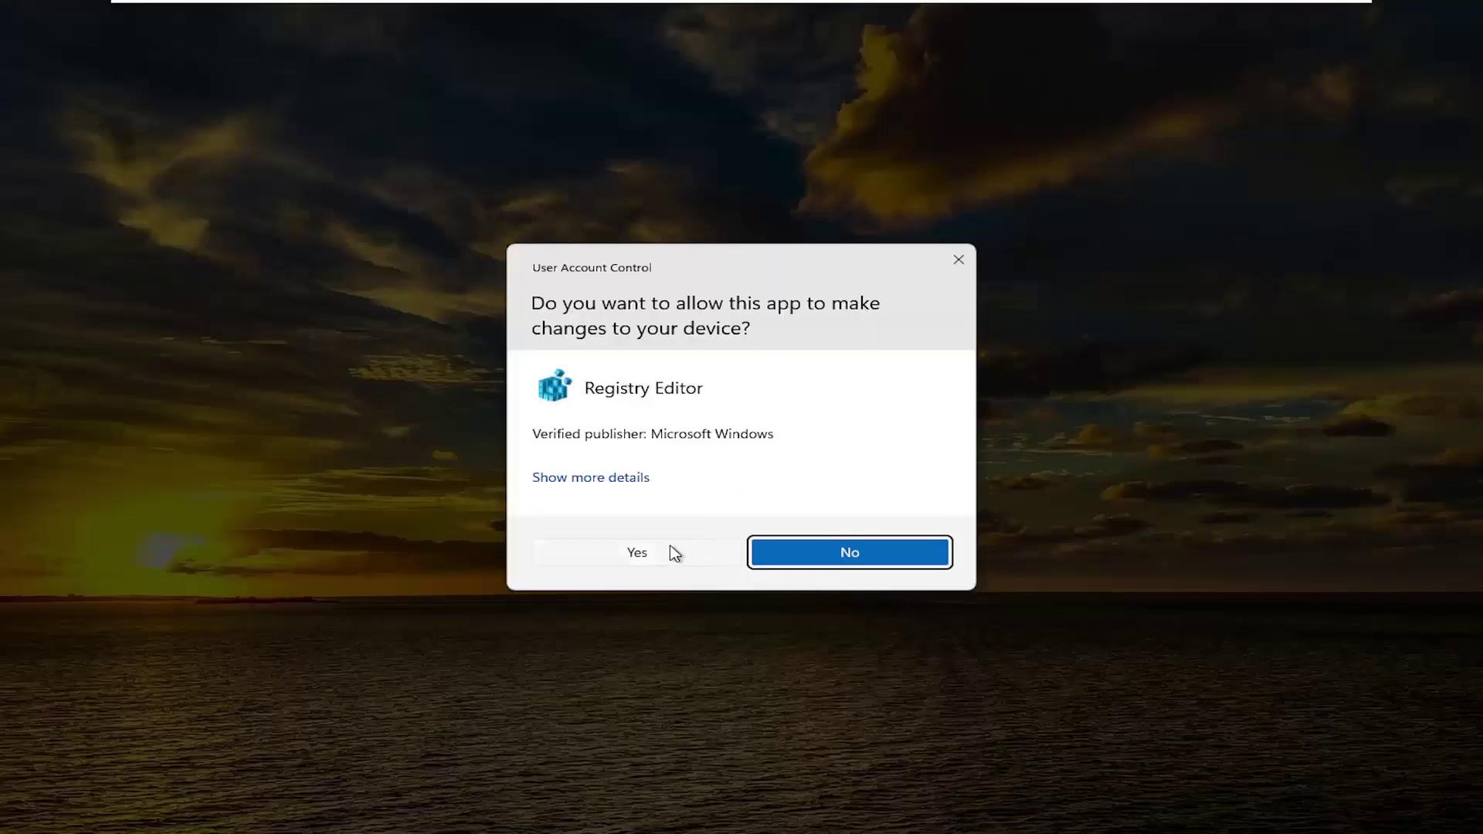
Approve the UAC prompt, collapse HKEY_CURRENT_USER, and cancel a whole-registry export.
click(639, 553)
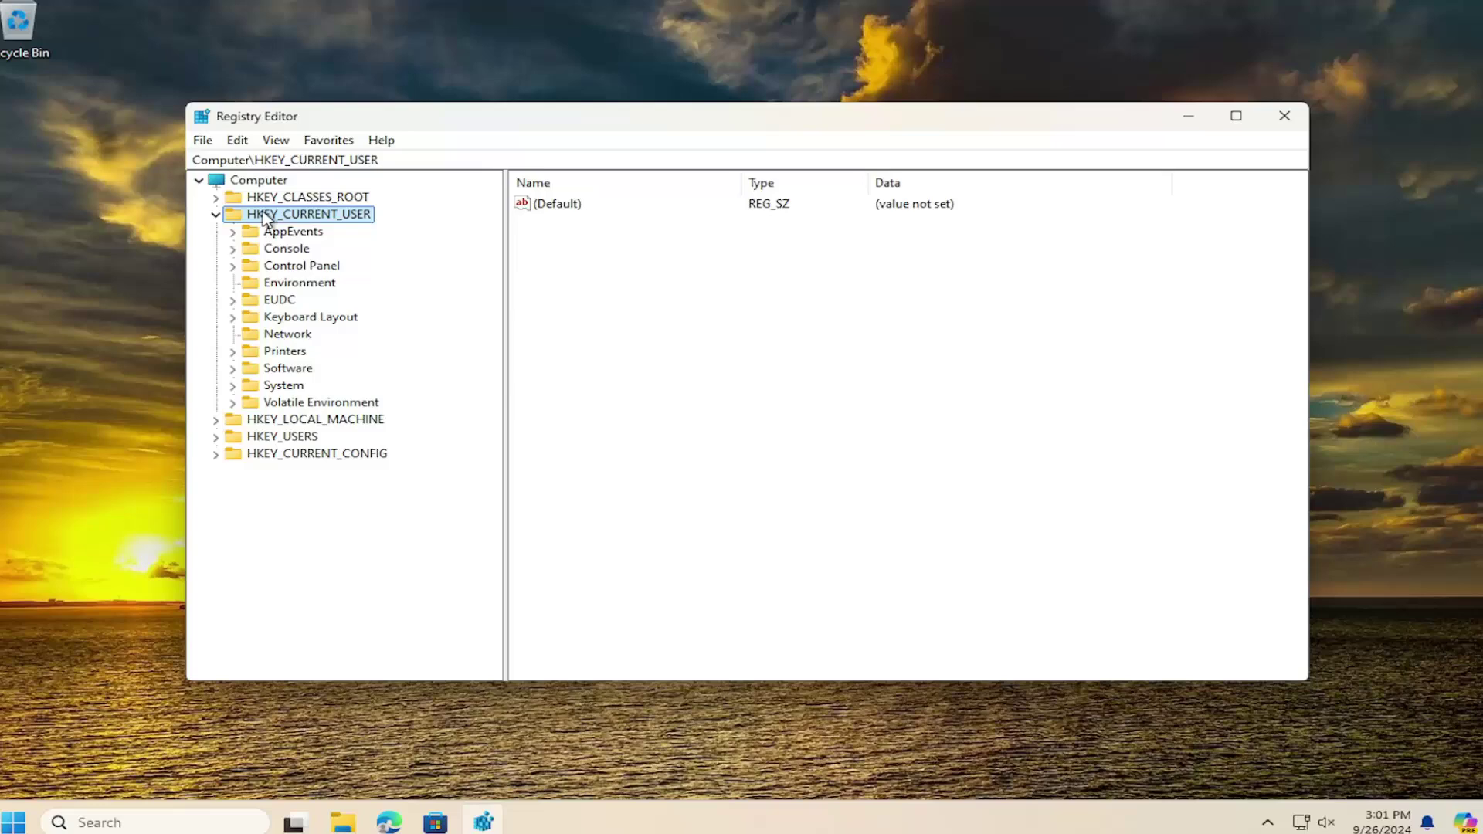
double_click(265, 215)
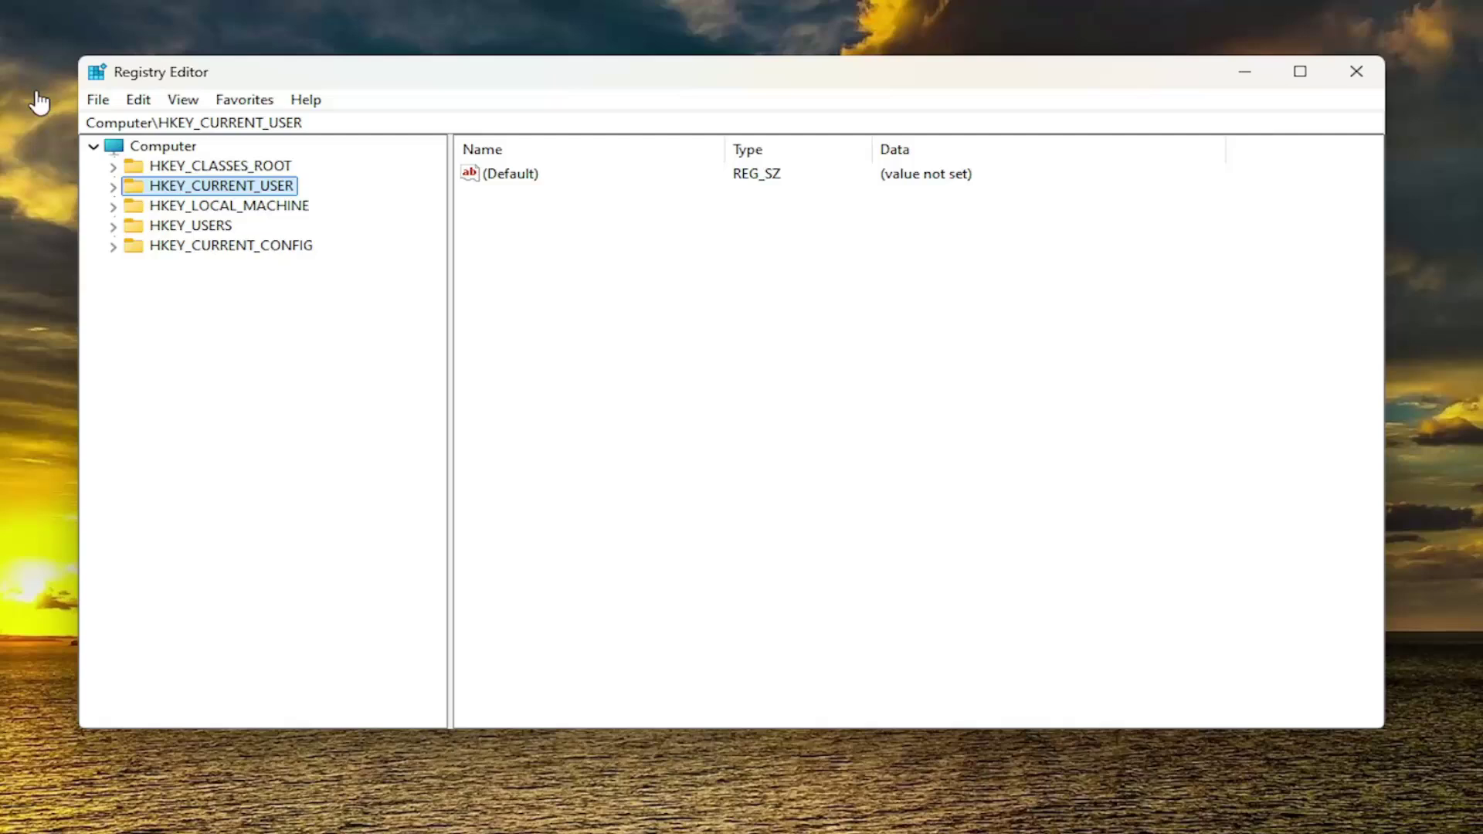
click(98, 100)
click(128, 152)
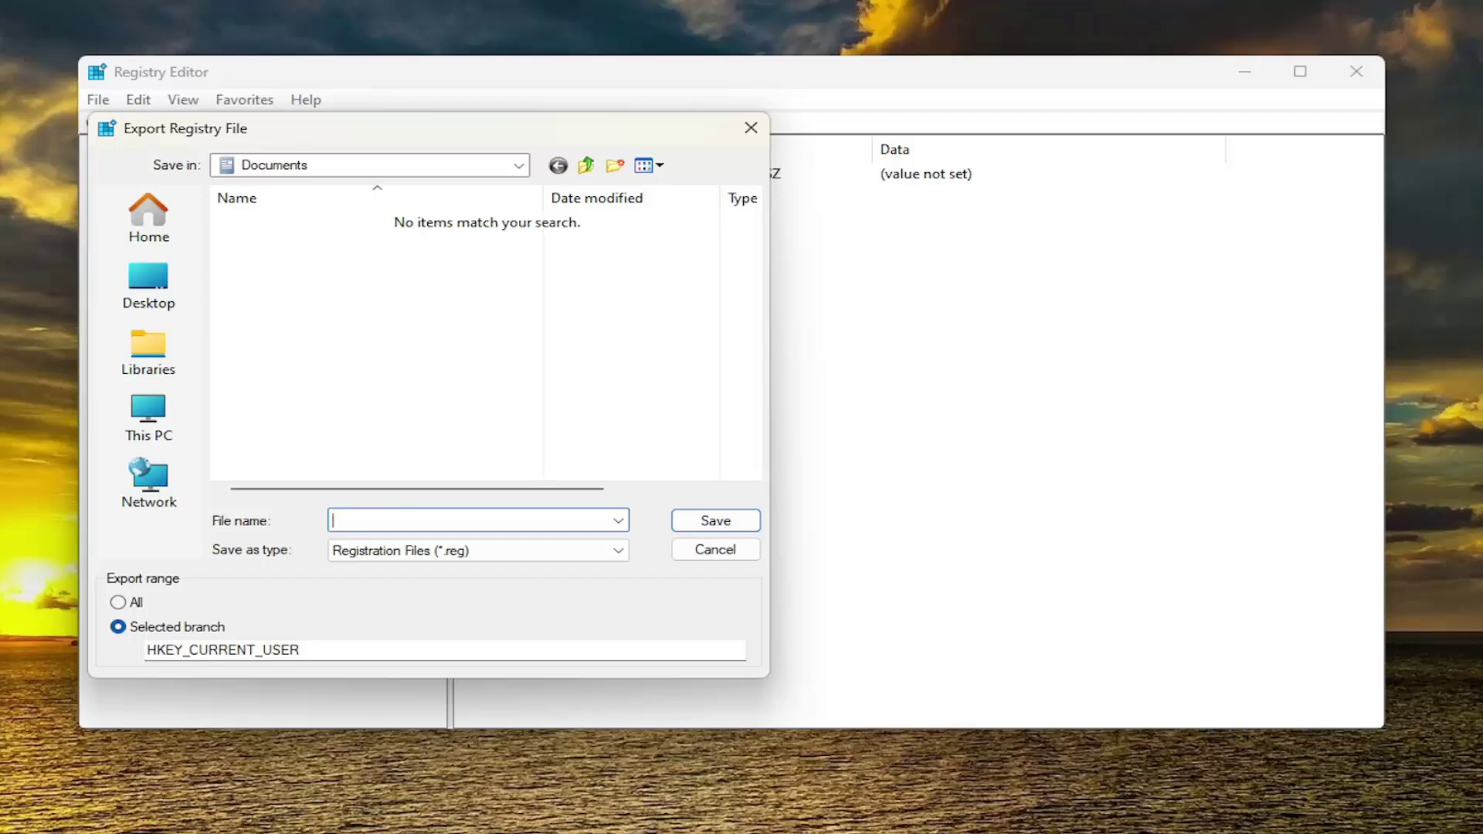
click(118, 602)
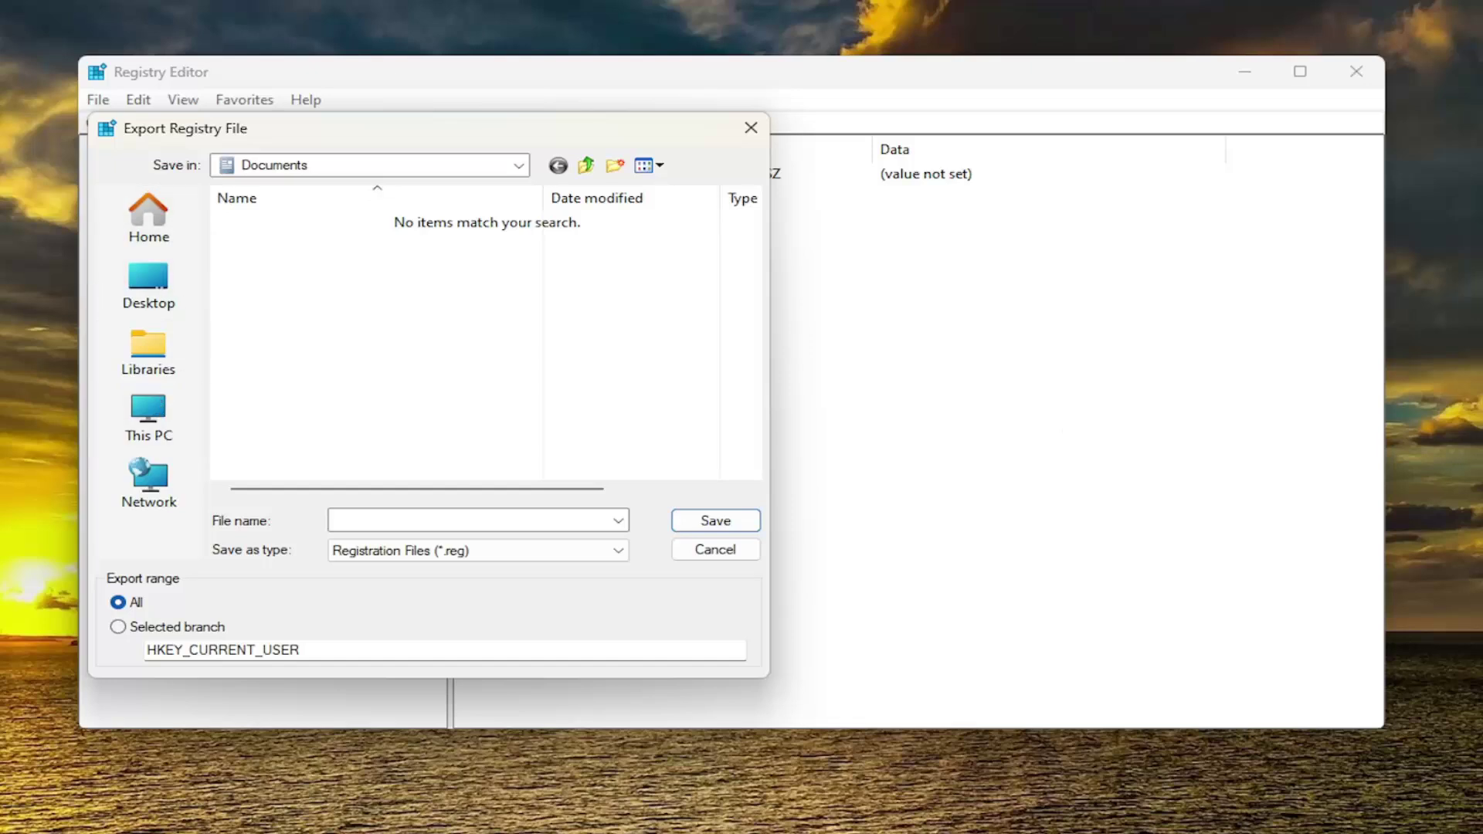
click(740, 554)
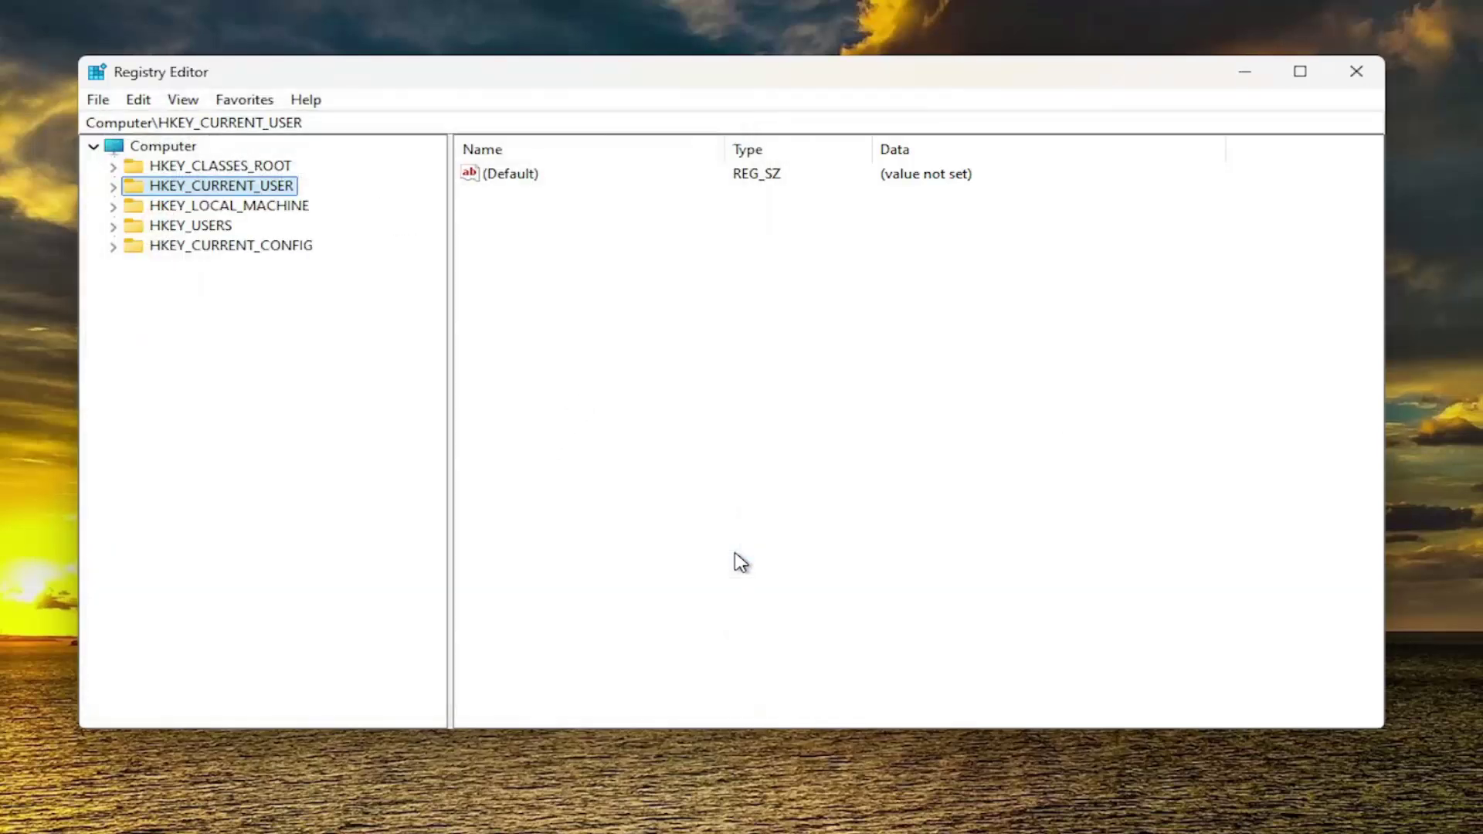
Bring up the Import Registry File window and close it without importing.
click(97, 101)
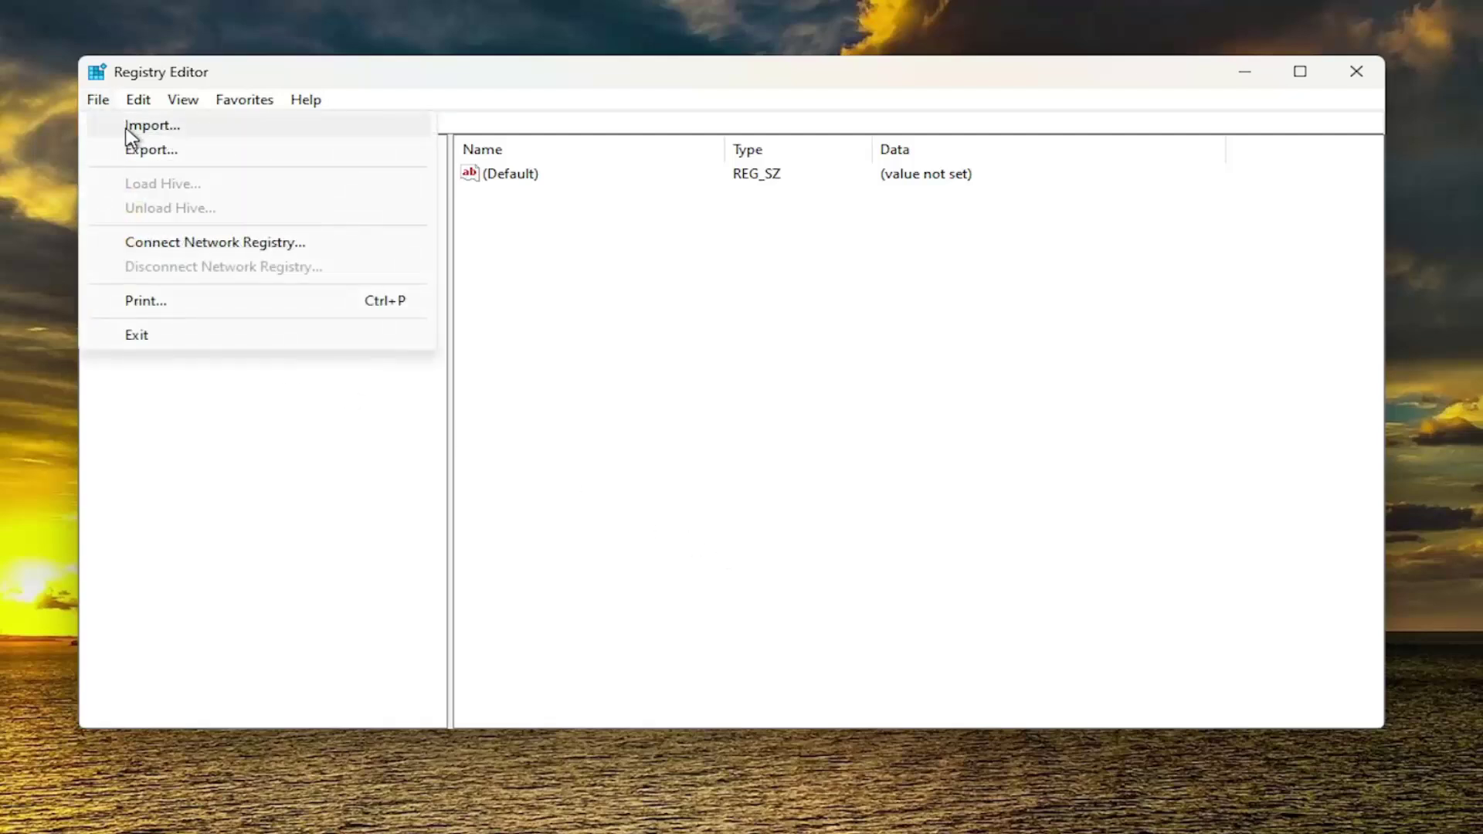
click(131, 133)
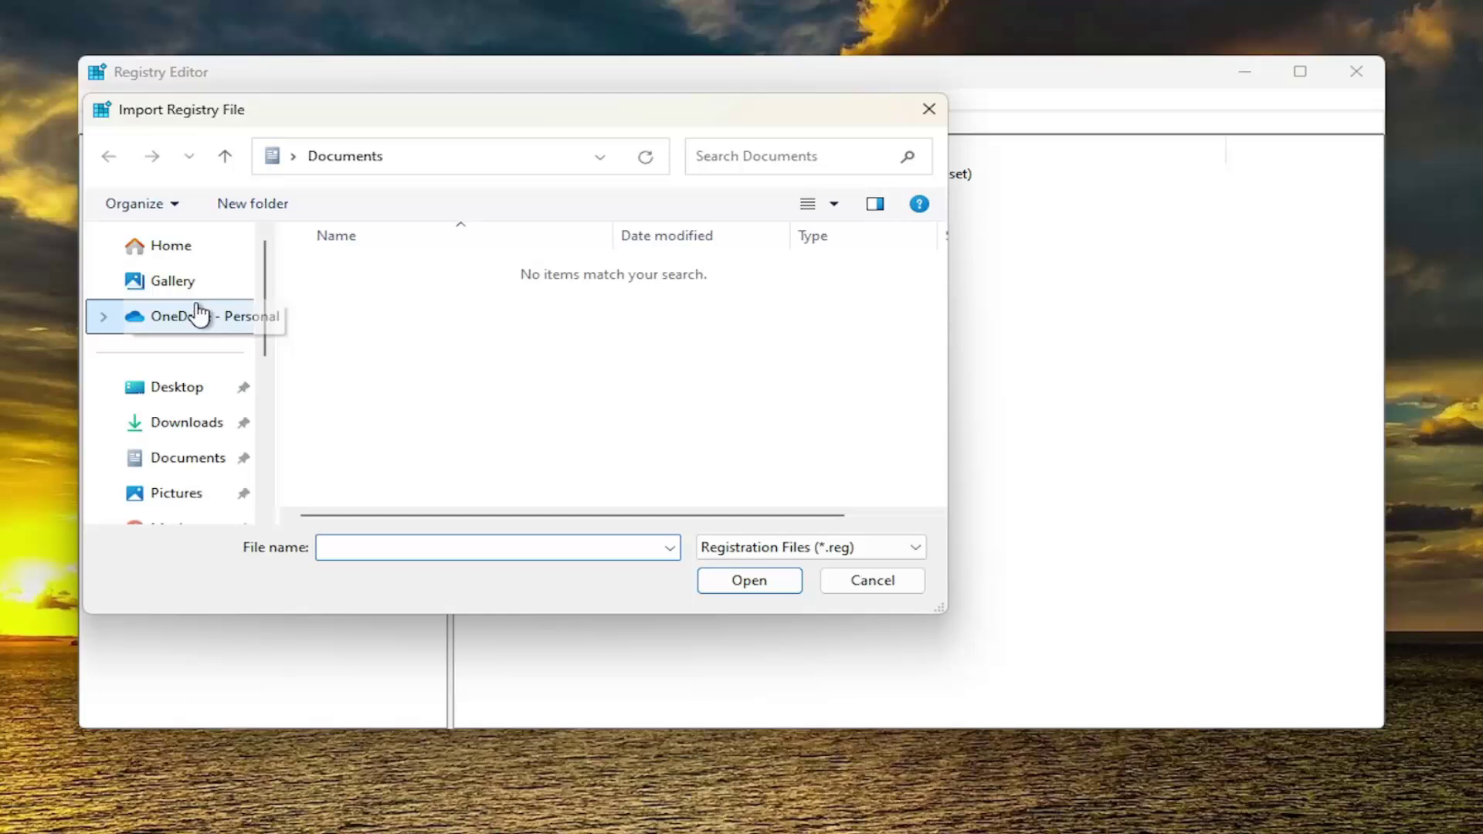
click(907, 589)
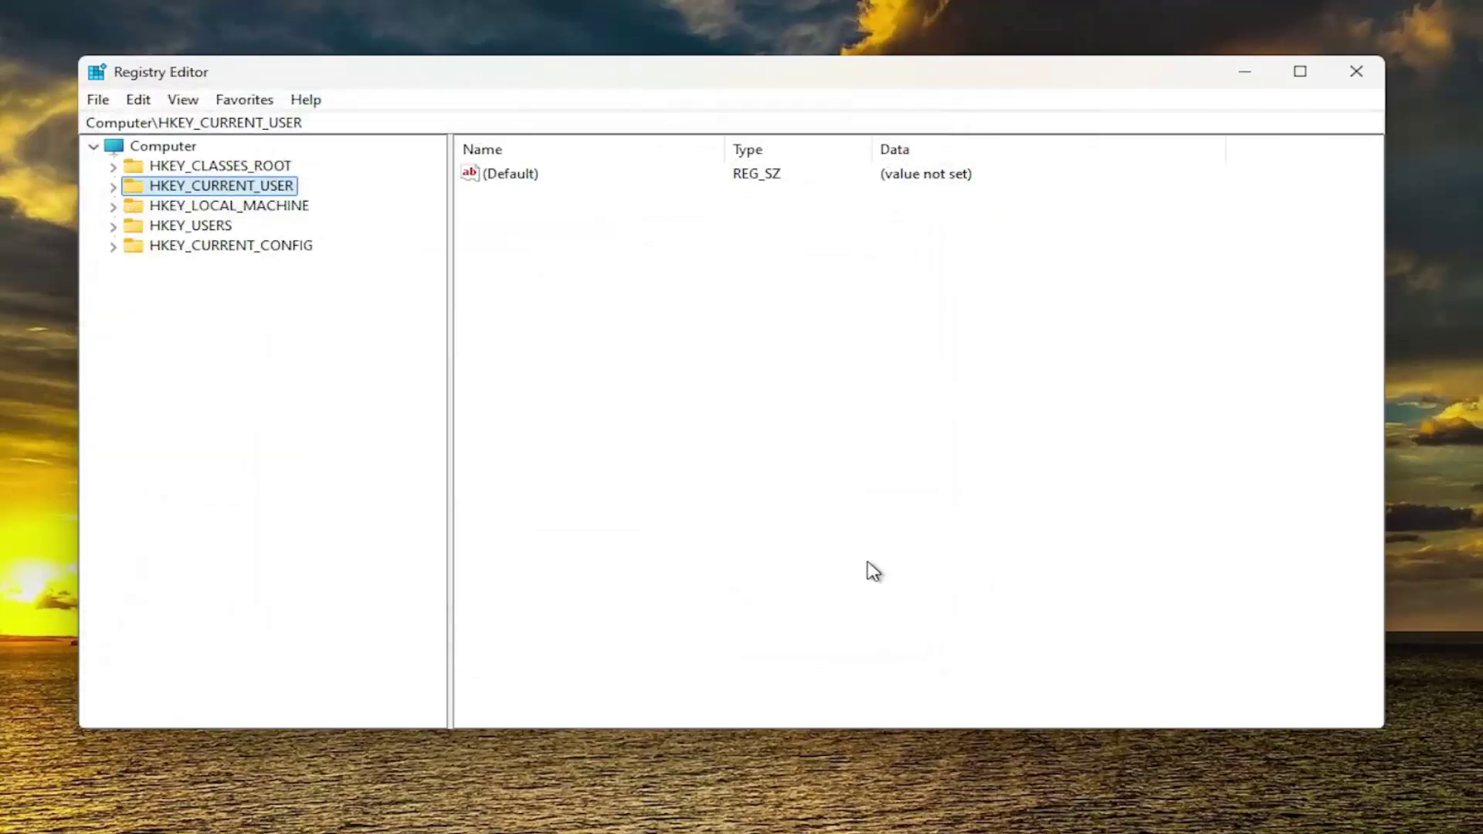
Expand HKEY_CURRENT_USER > Software > Policies > Microsoft > Windows in the key tree.
double_click(241, 189)
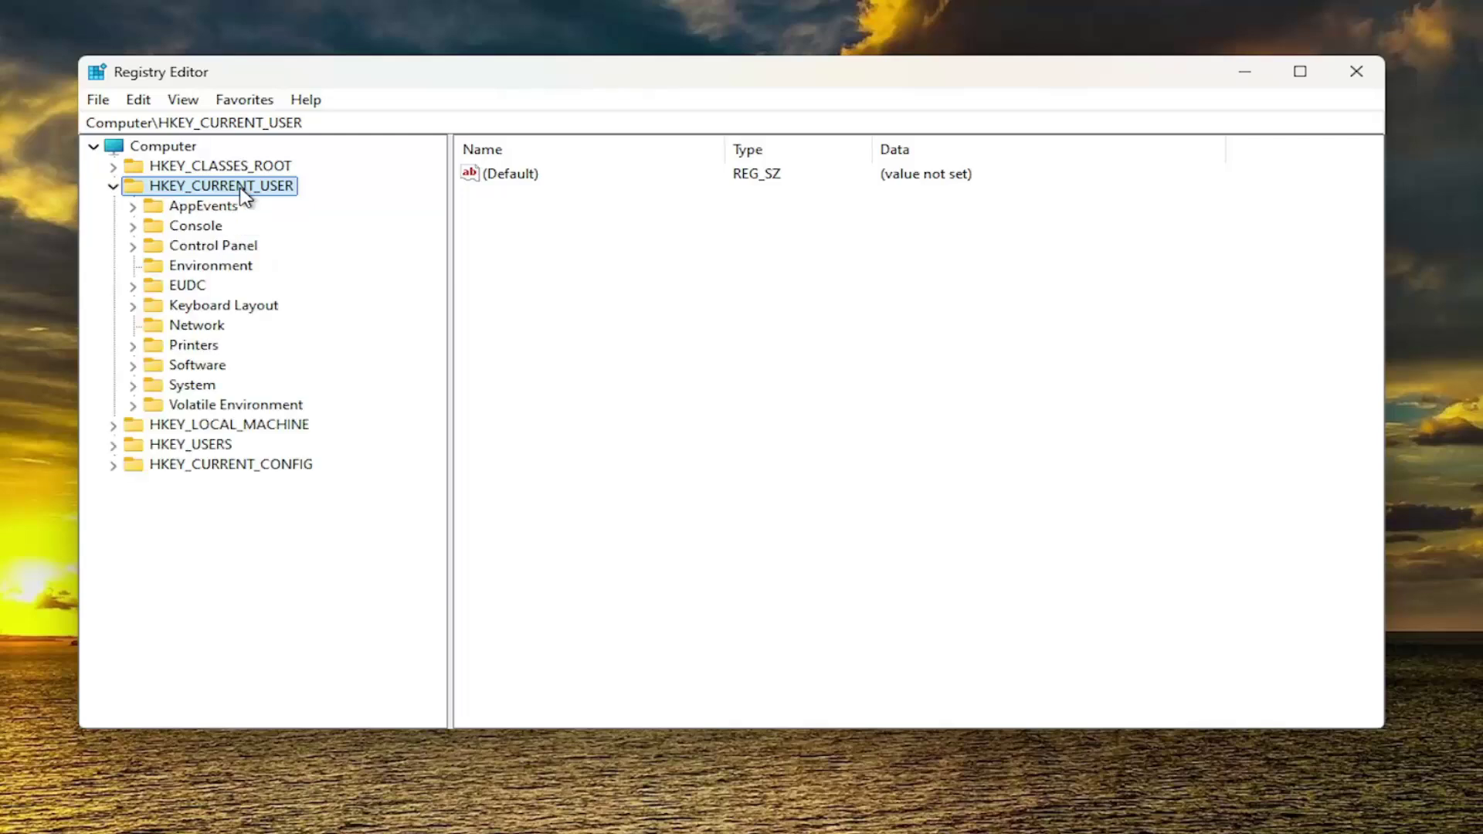
click(186, 366)
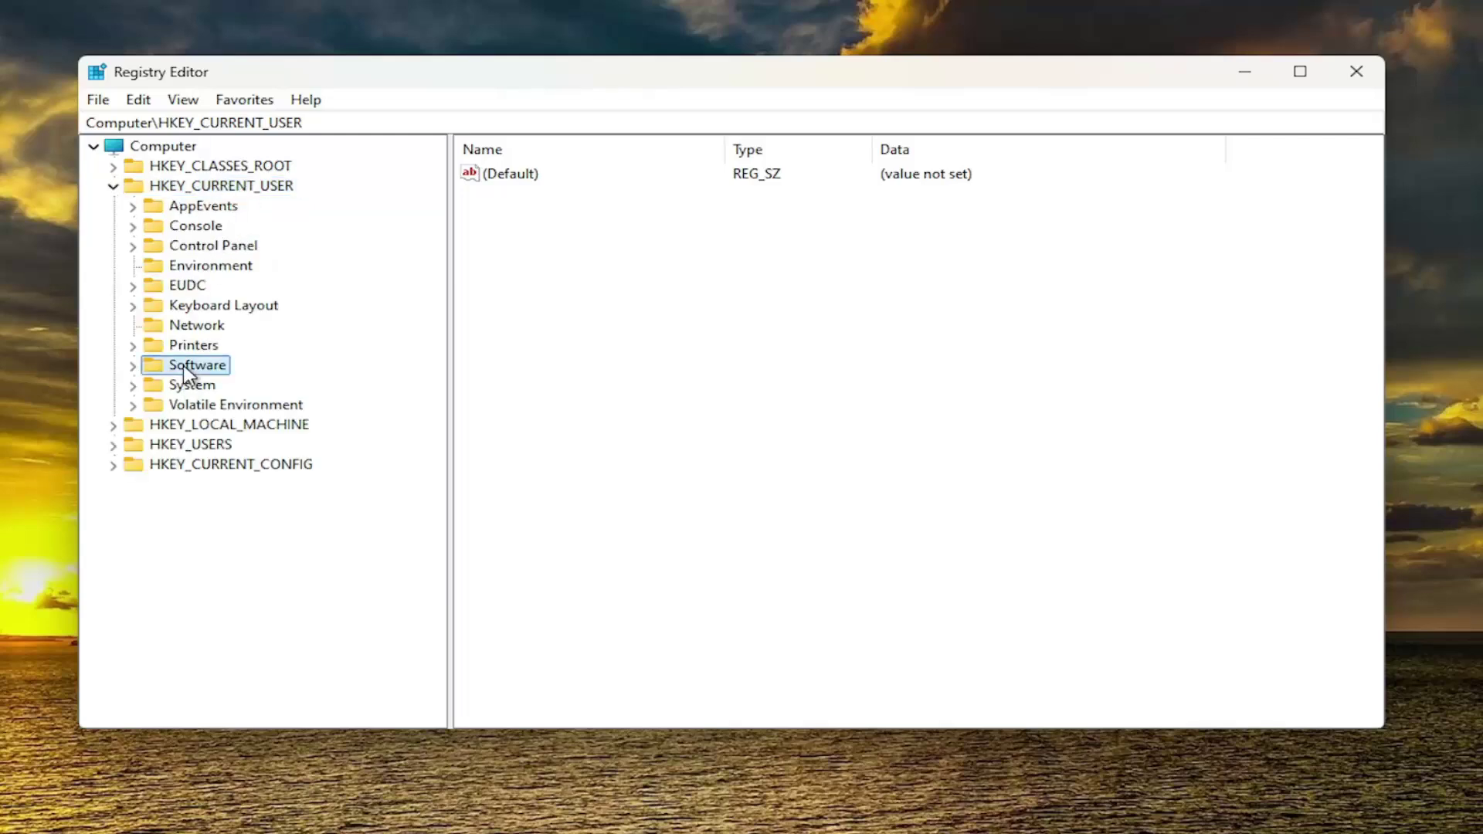
double_click(183, 364)
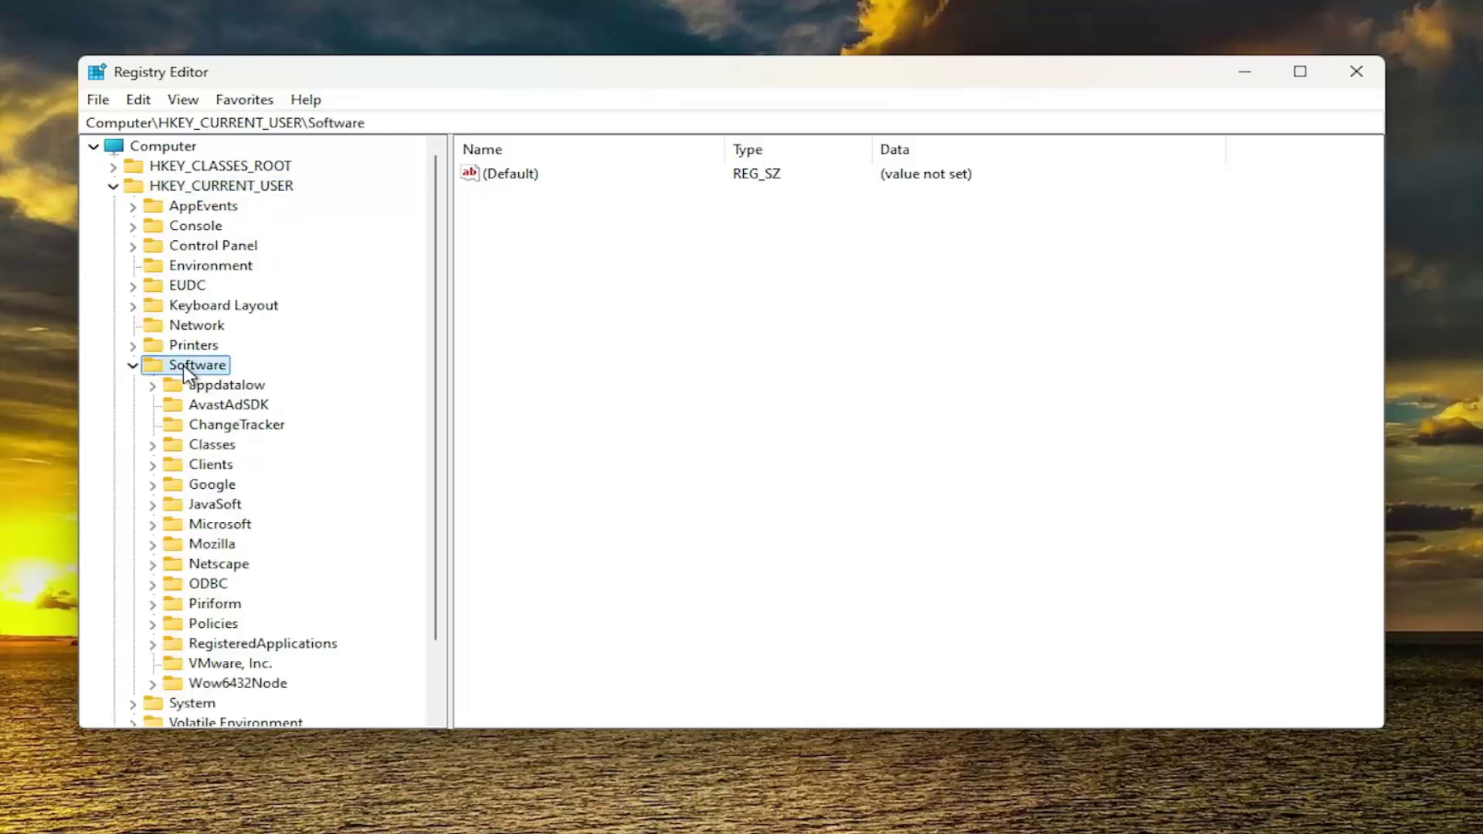
double_click(207, 626)
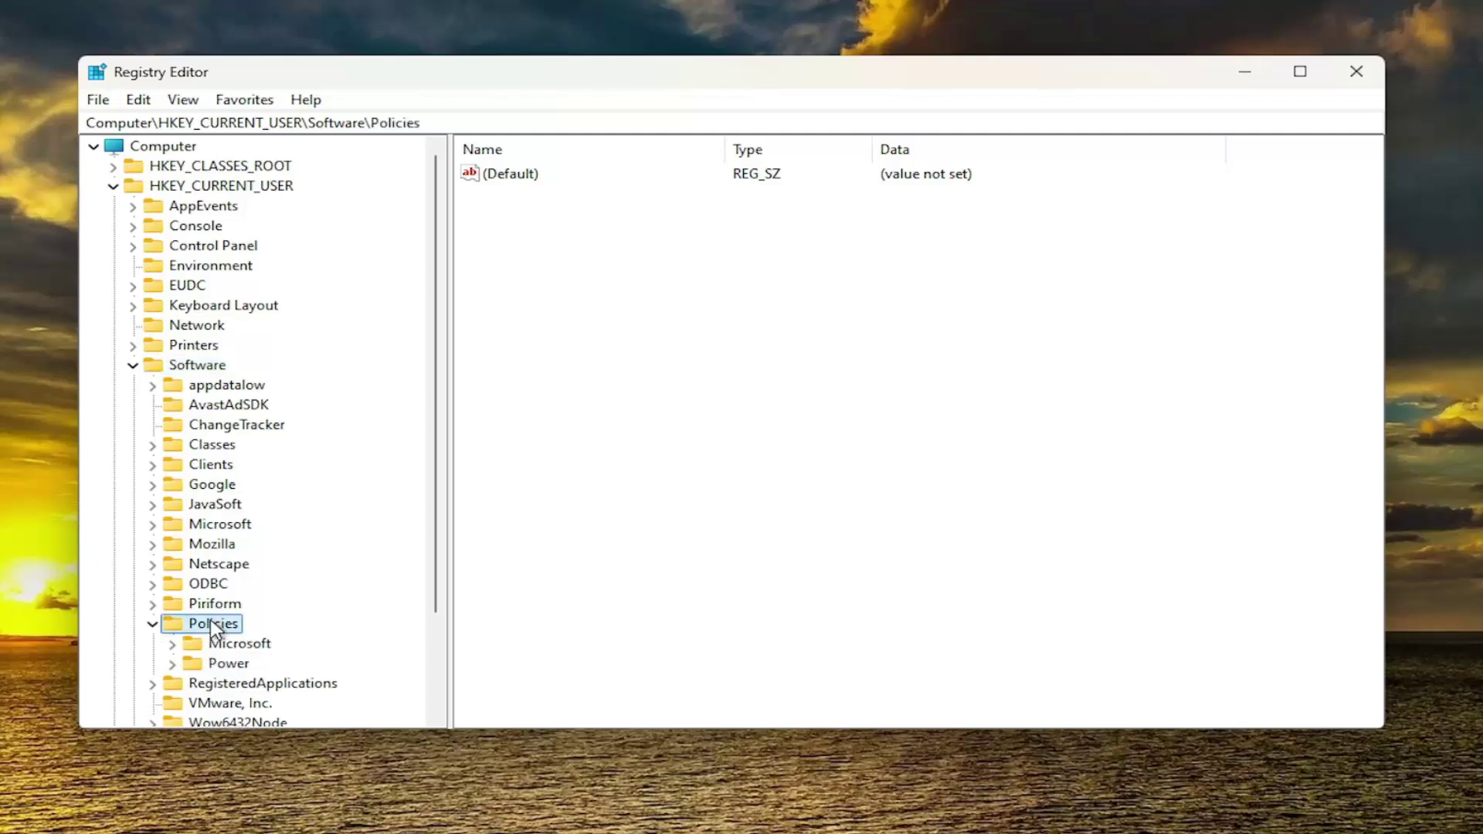
click(253, 645)
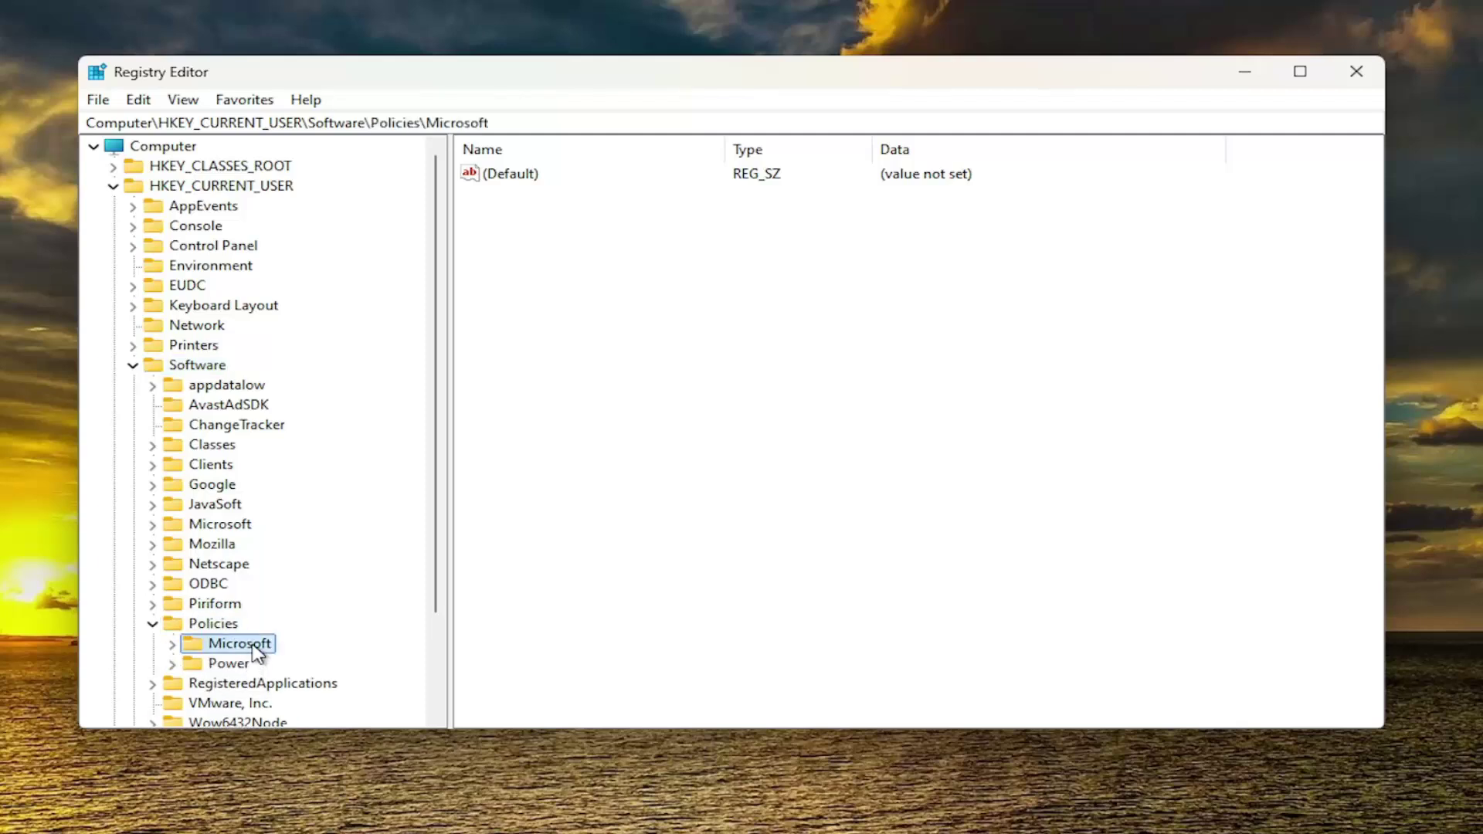
double_click(257, 651)
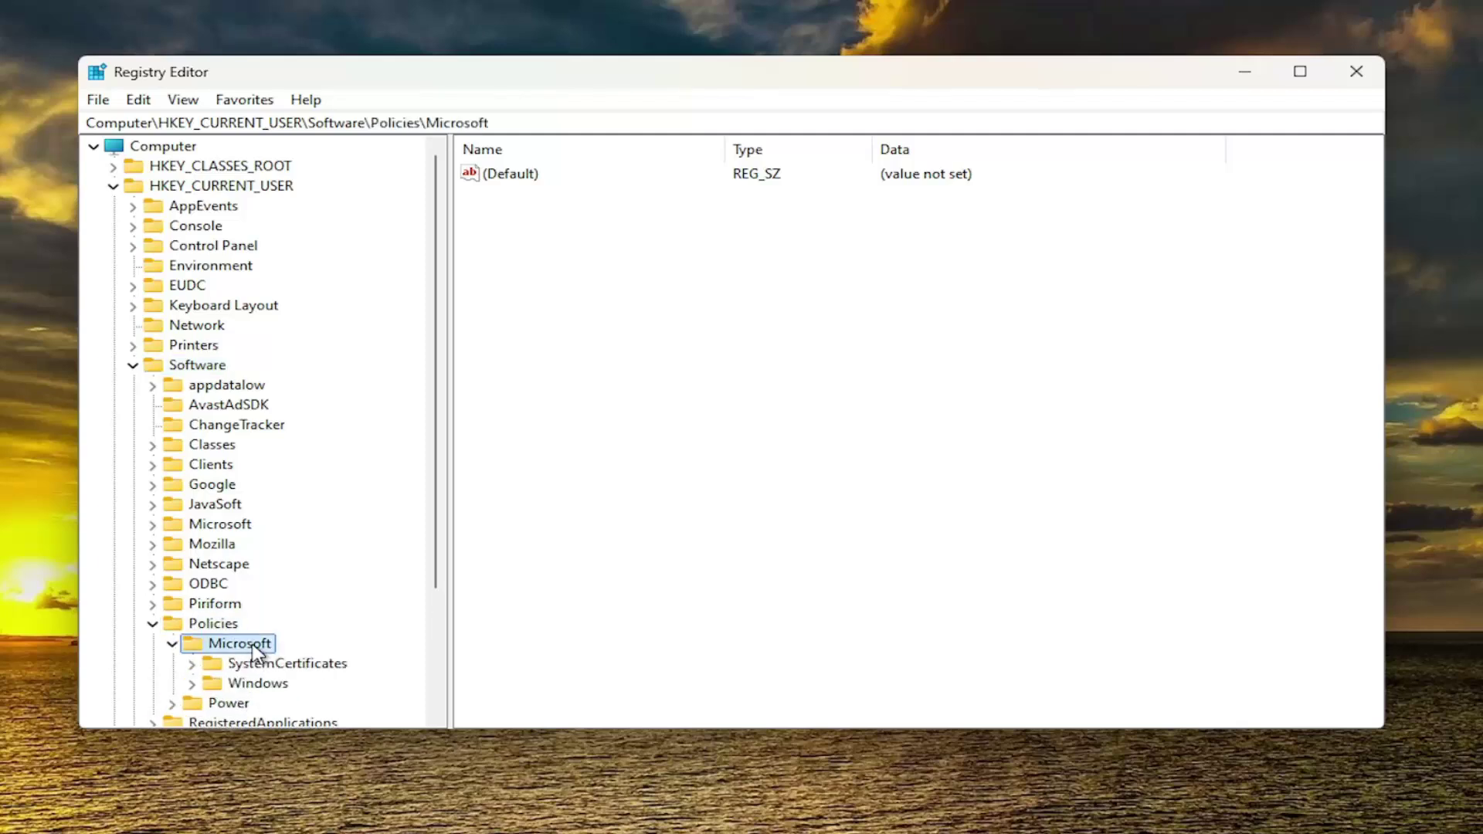
click(262, 684)
double_click(264, 684)
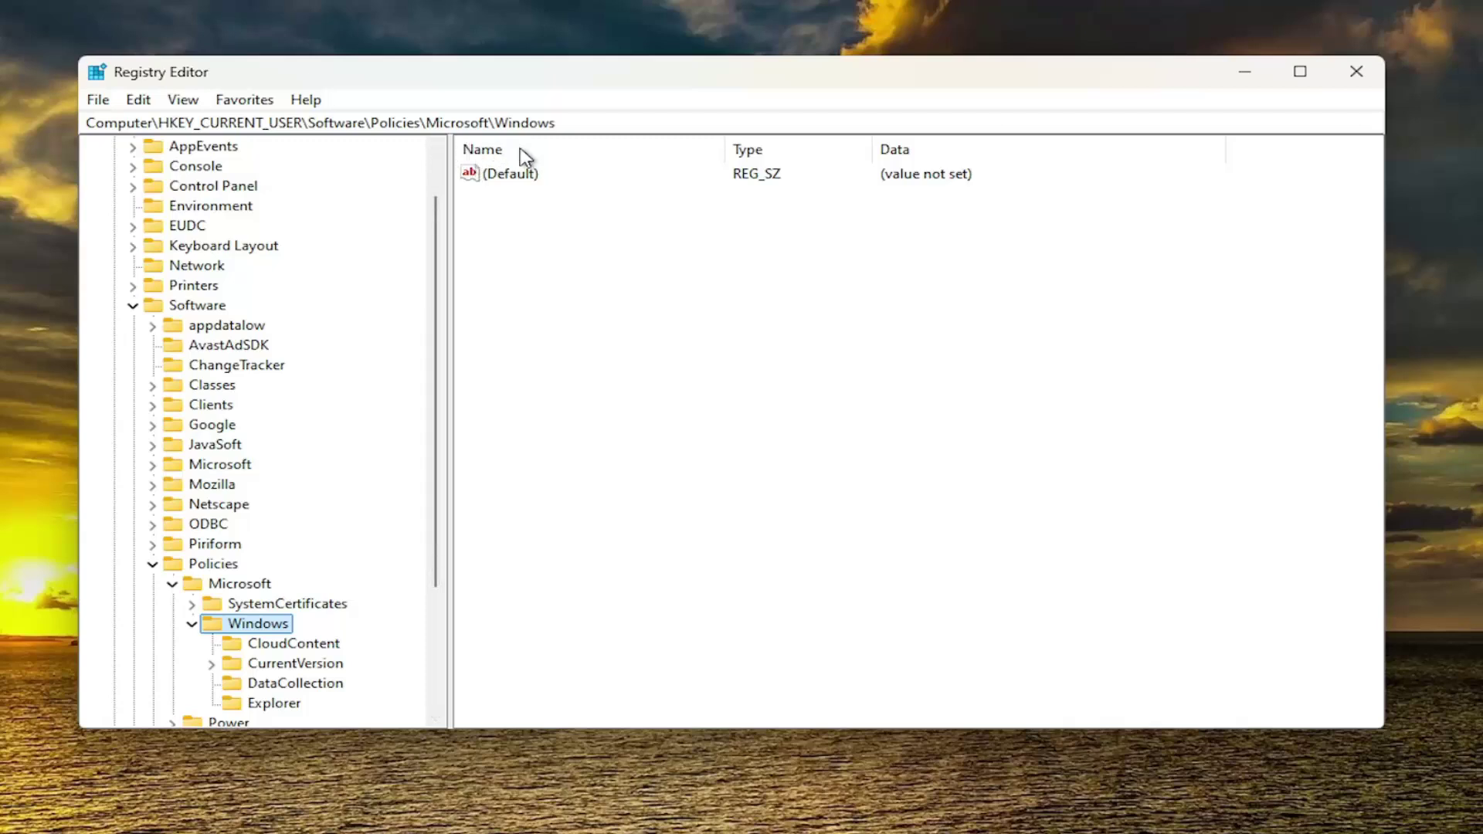
scroll(254, 533, down, 1)
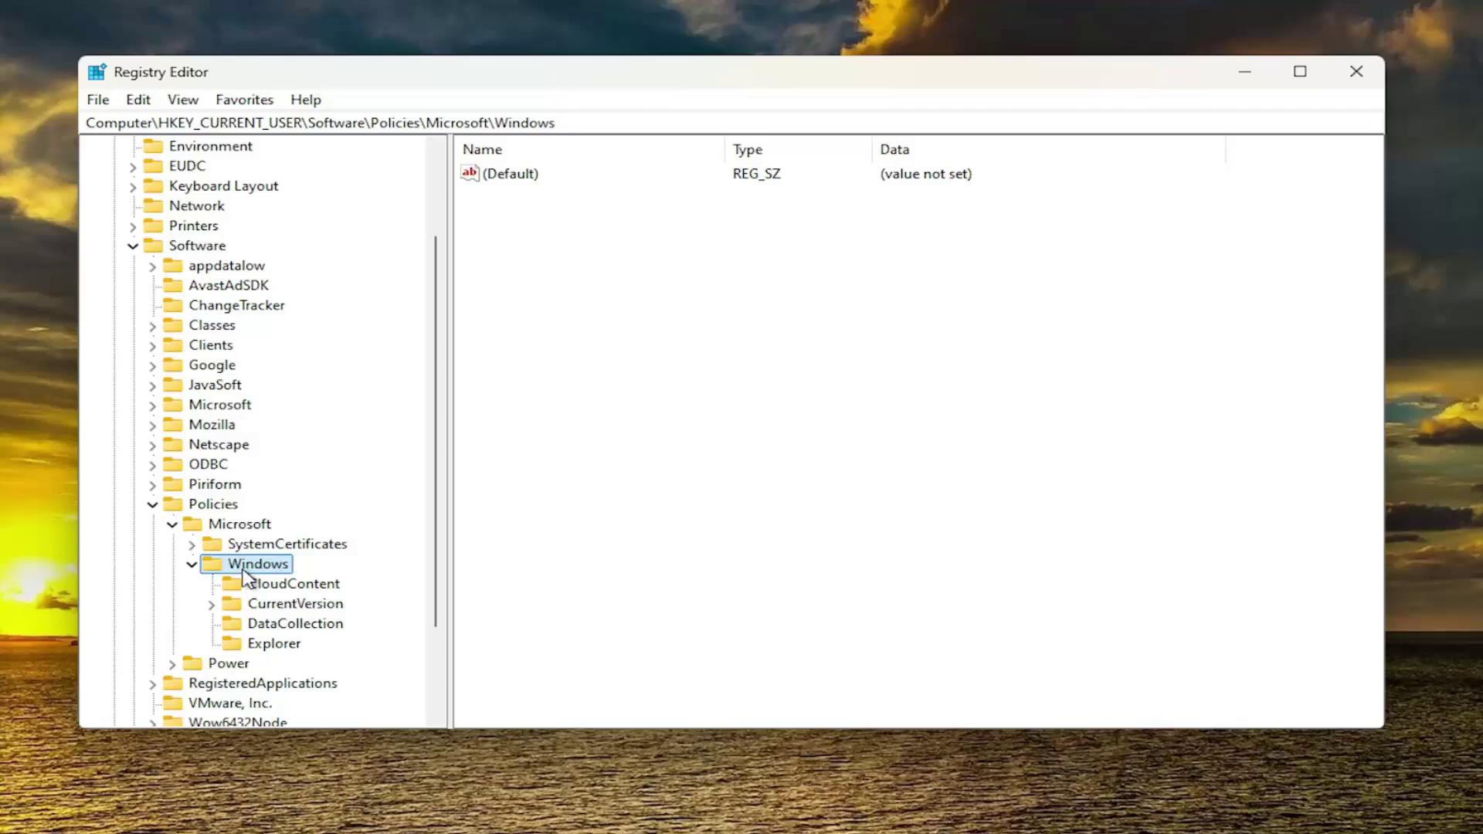
Create a new subkey named WindowsCopilot under the Windows key.
right_click(254, 571)
mouse_move(330, 606)
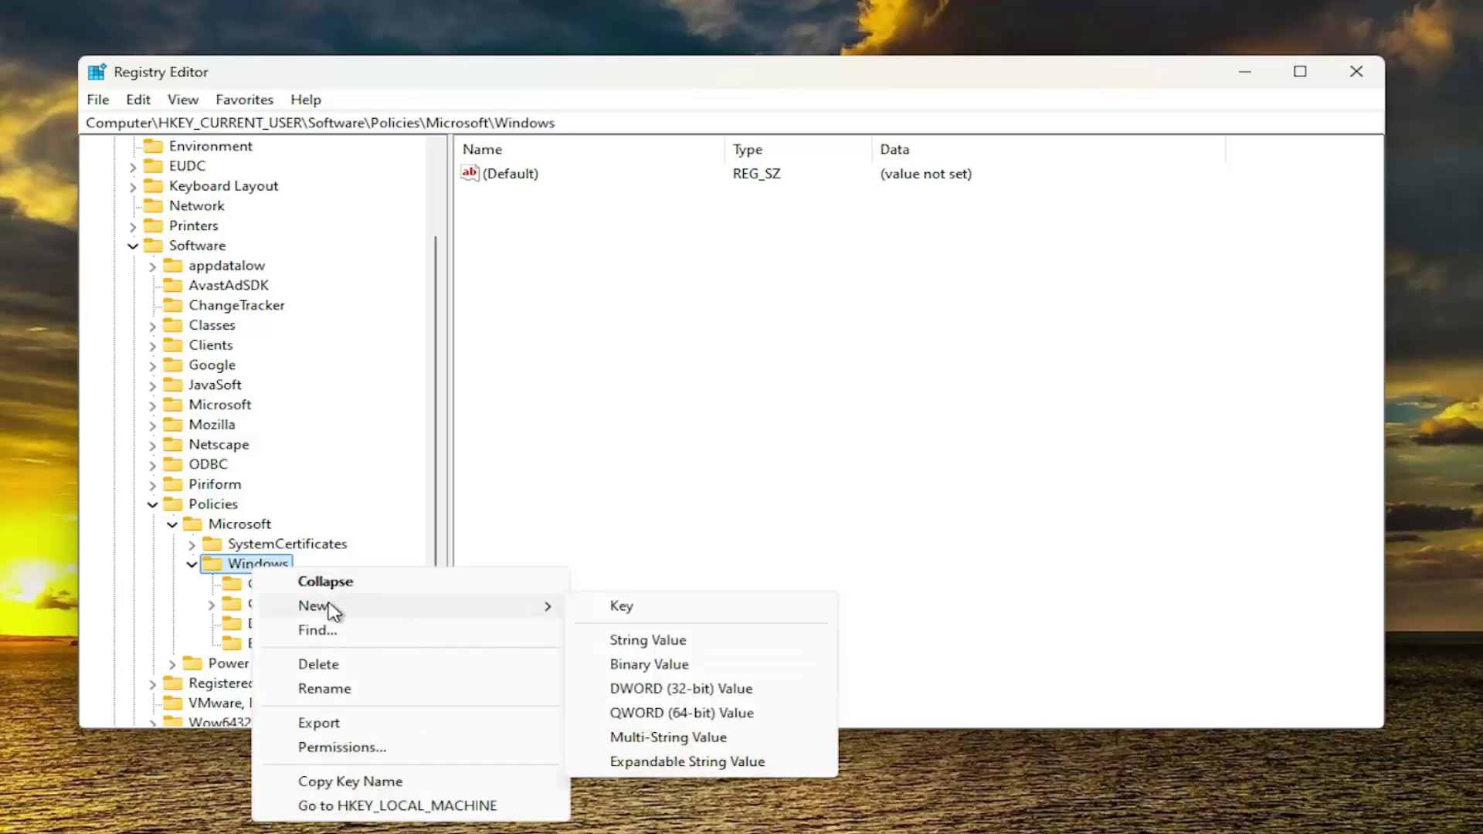
click(622, 606)
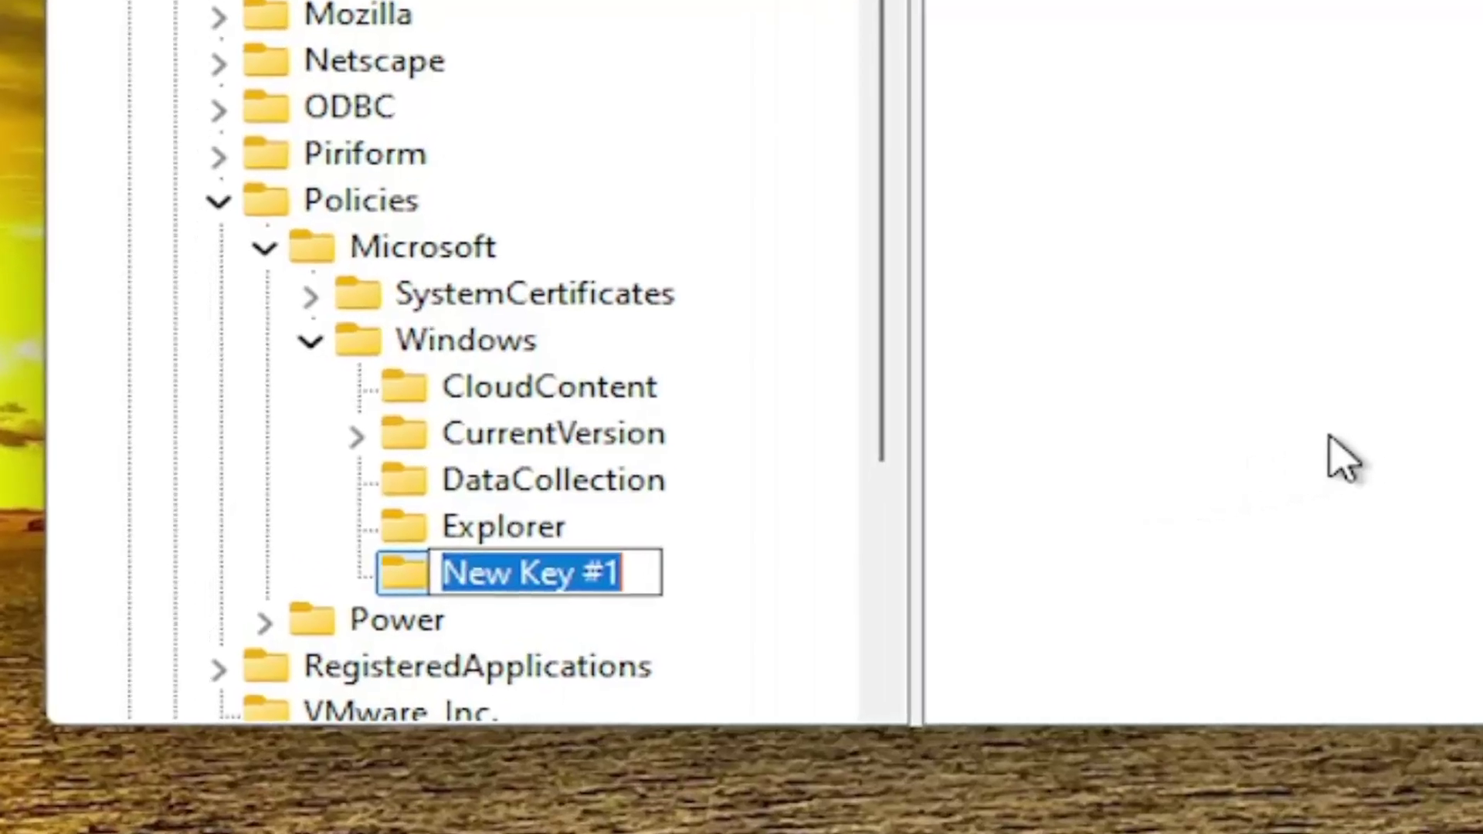
text(WindowsC)
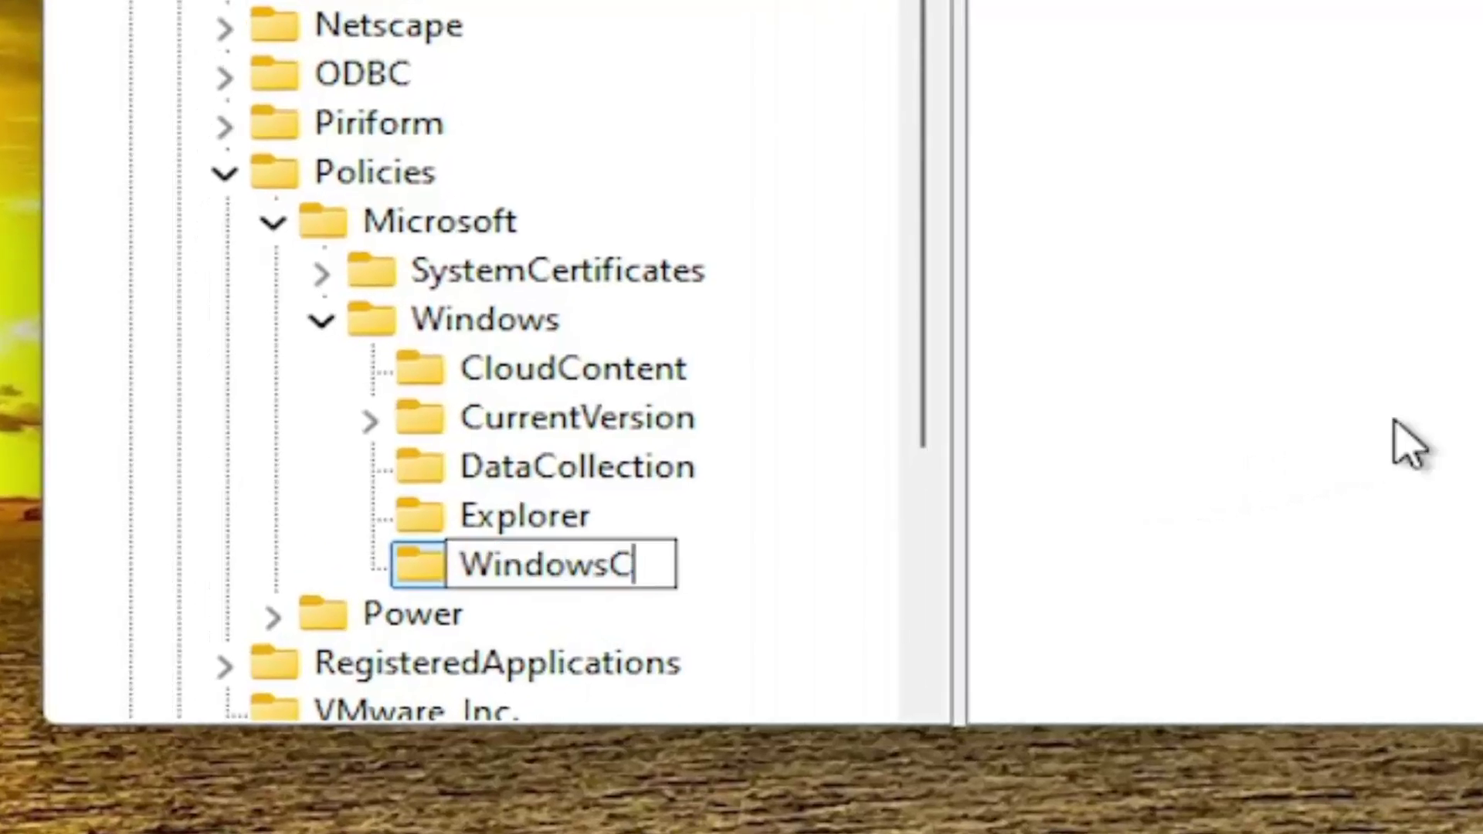
text(opilot)
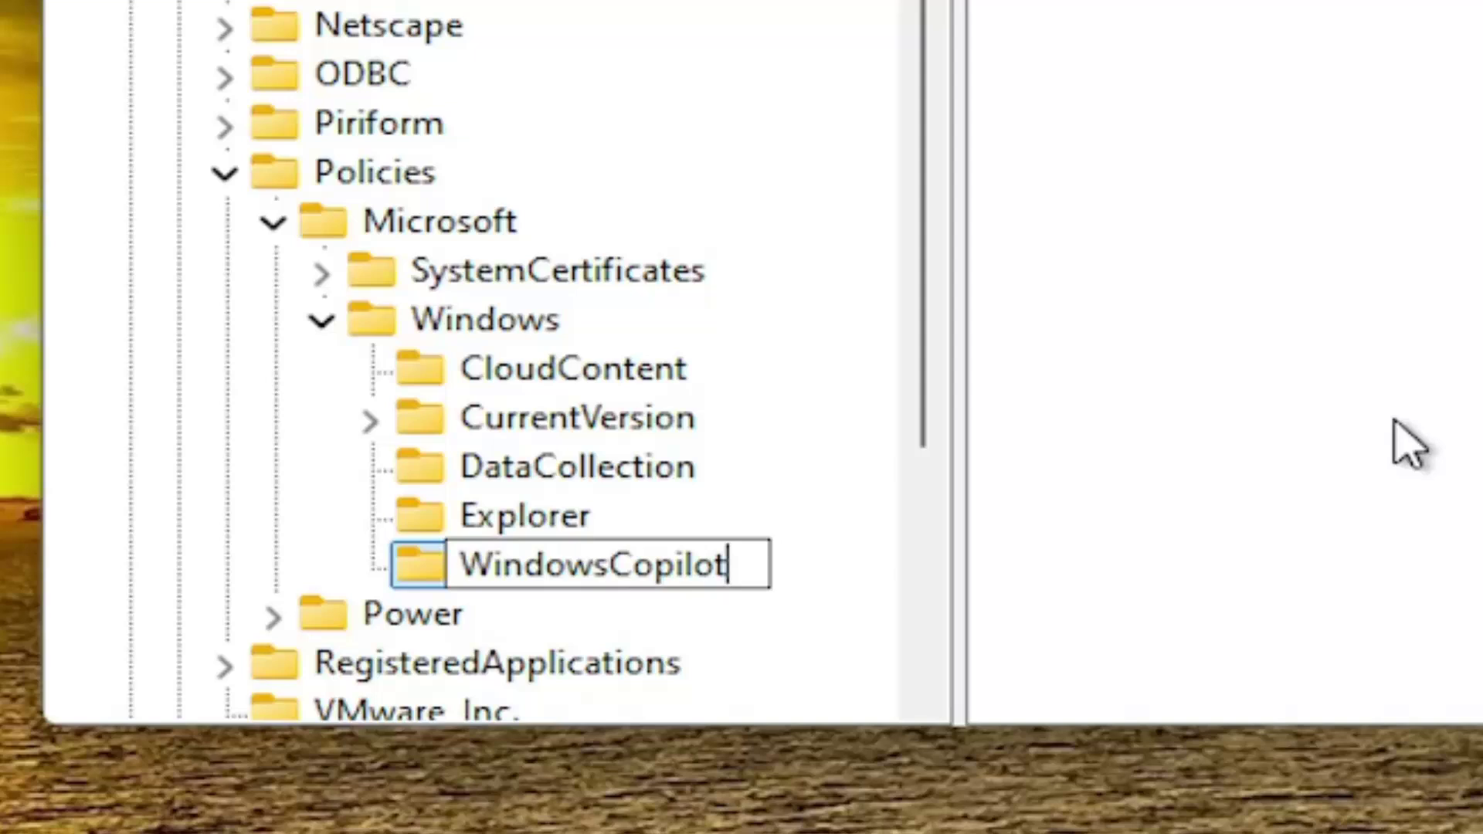
key(Return)
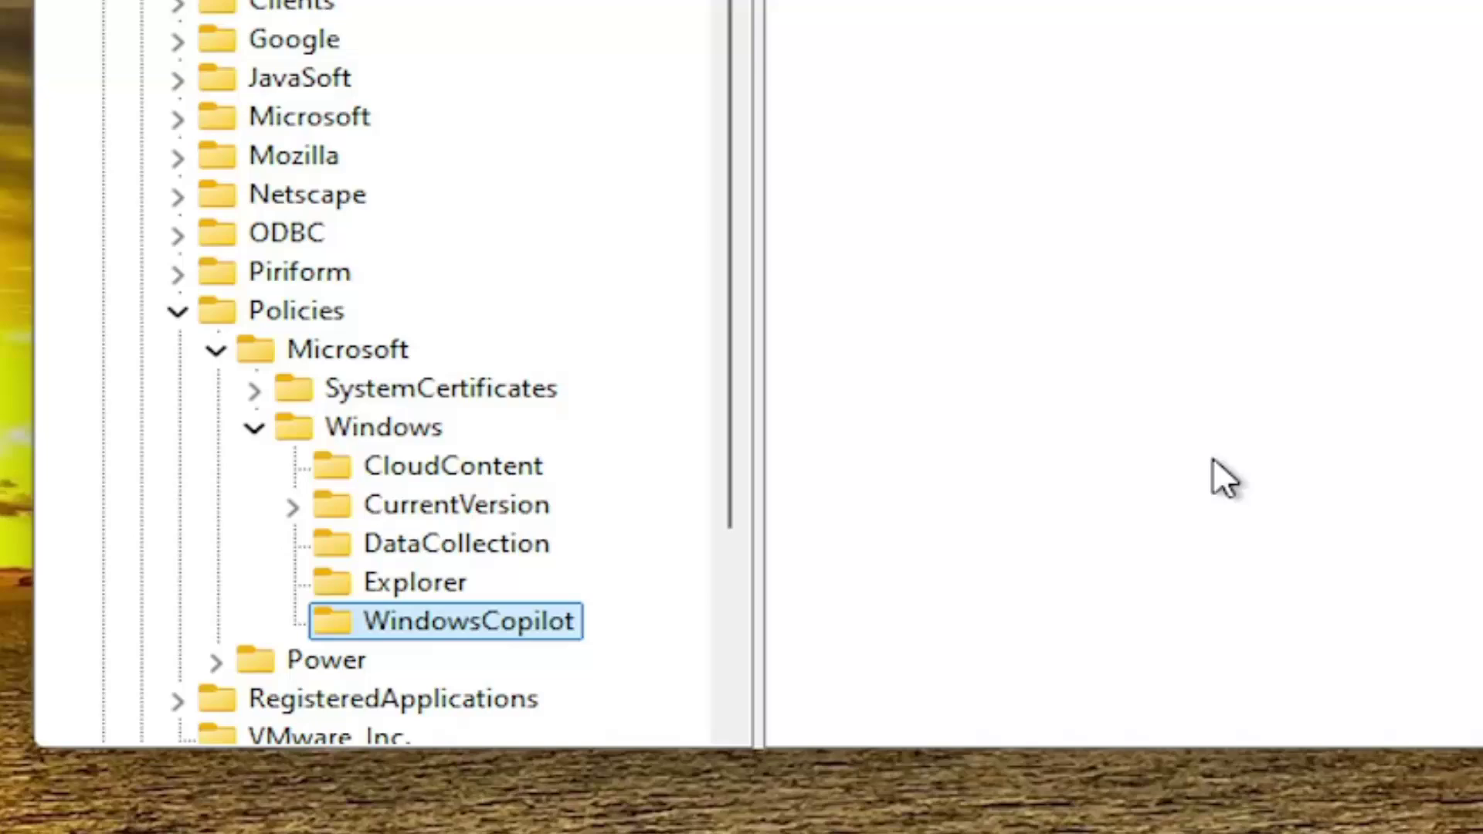
Add a DWORD (32-bit) value named TurnOffWindowsCopilot in the WindowsCopilot key.
click(1213, 457)
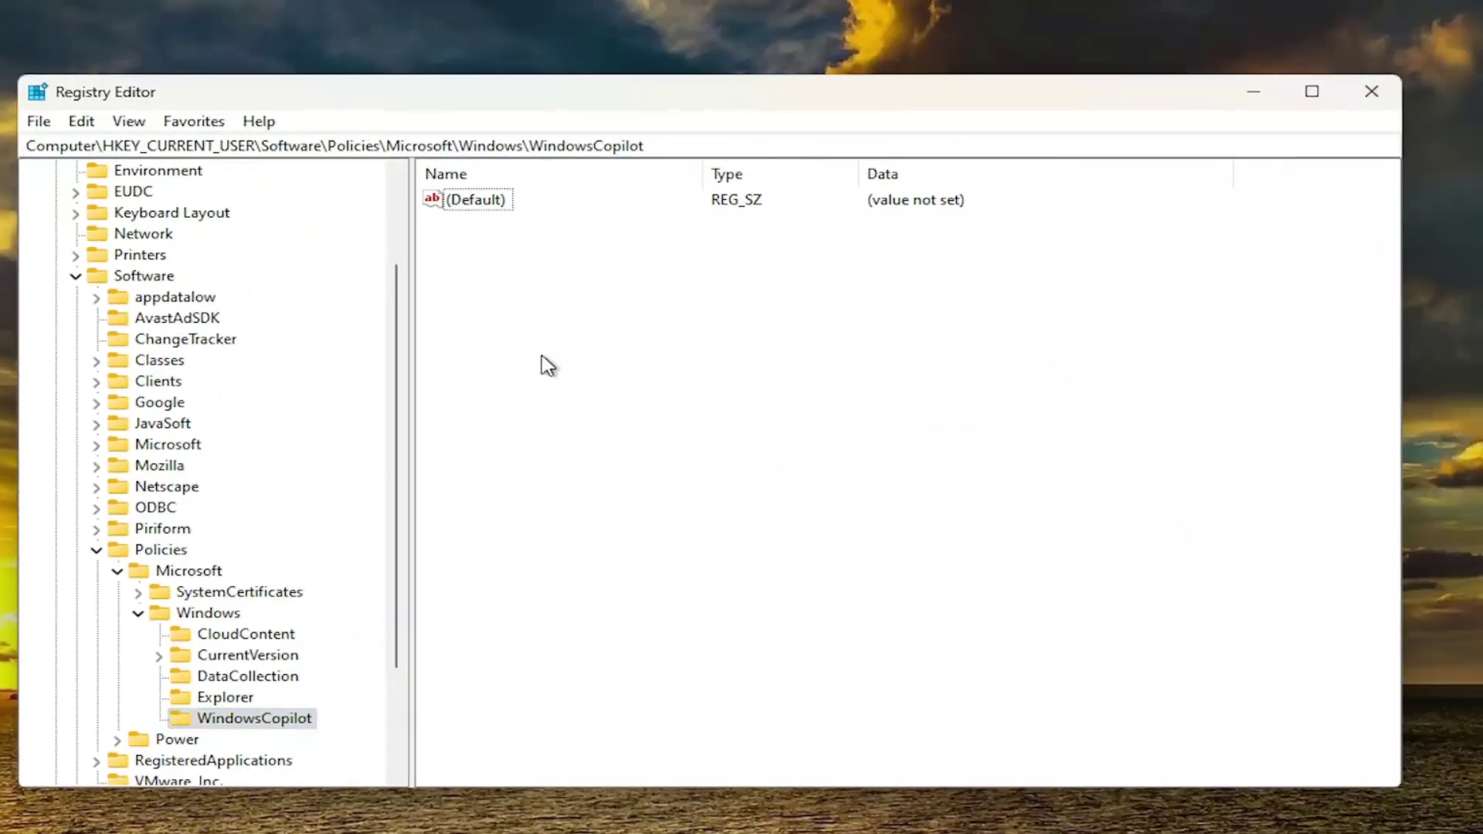
right_click(469, 239)
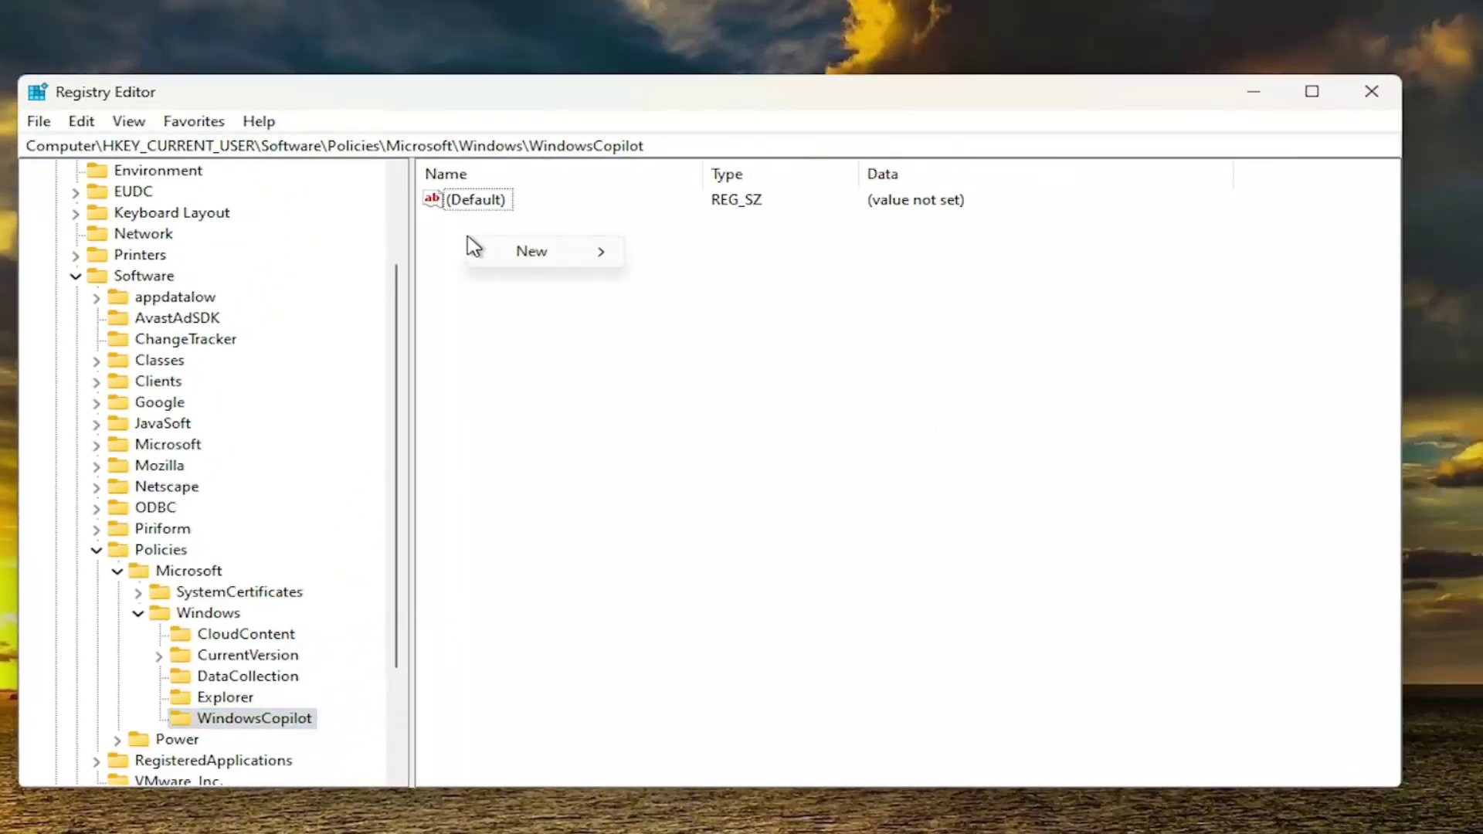
mouse_move(618, 258)
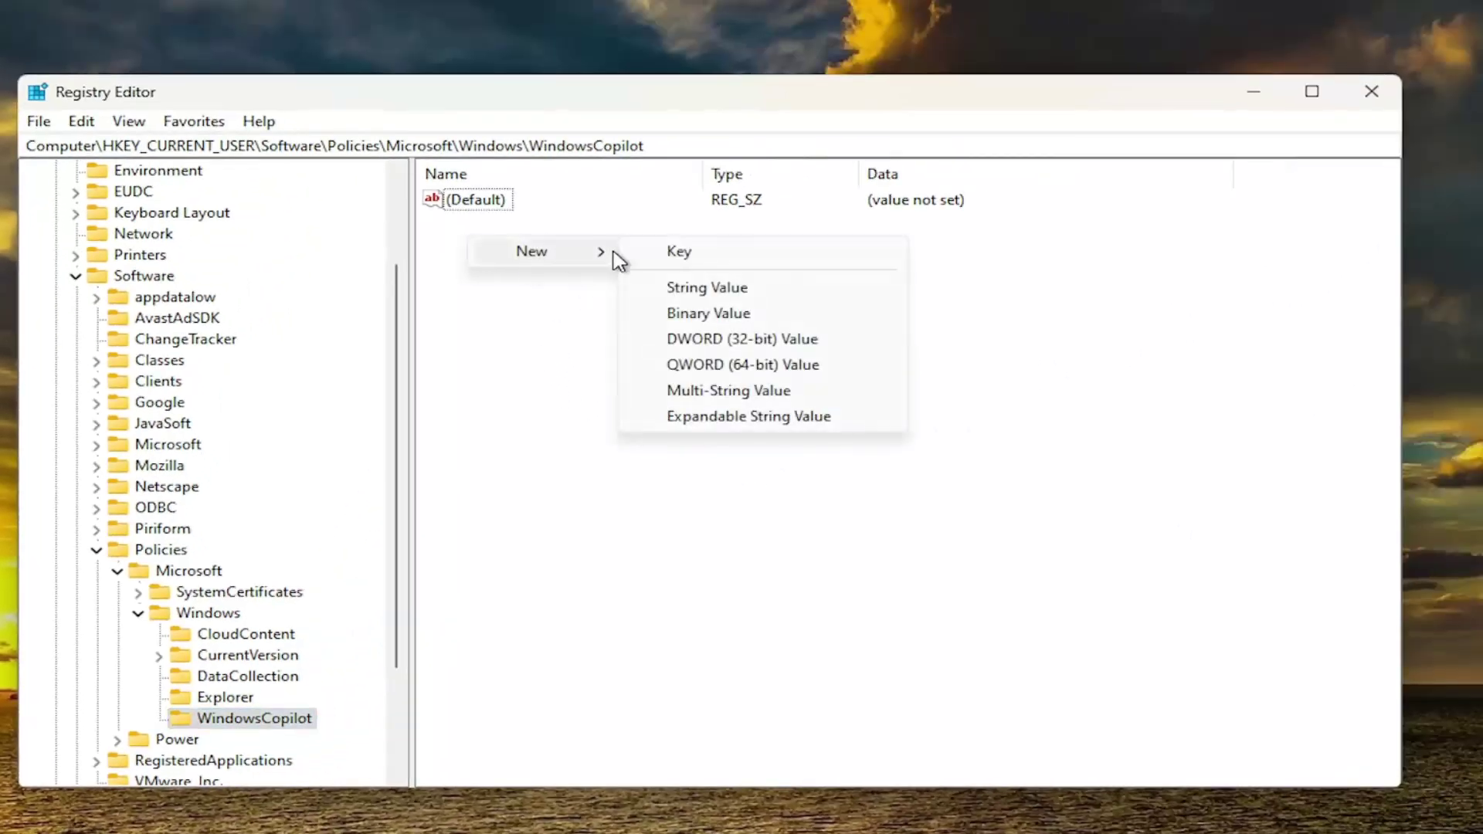
click(724, 339)
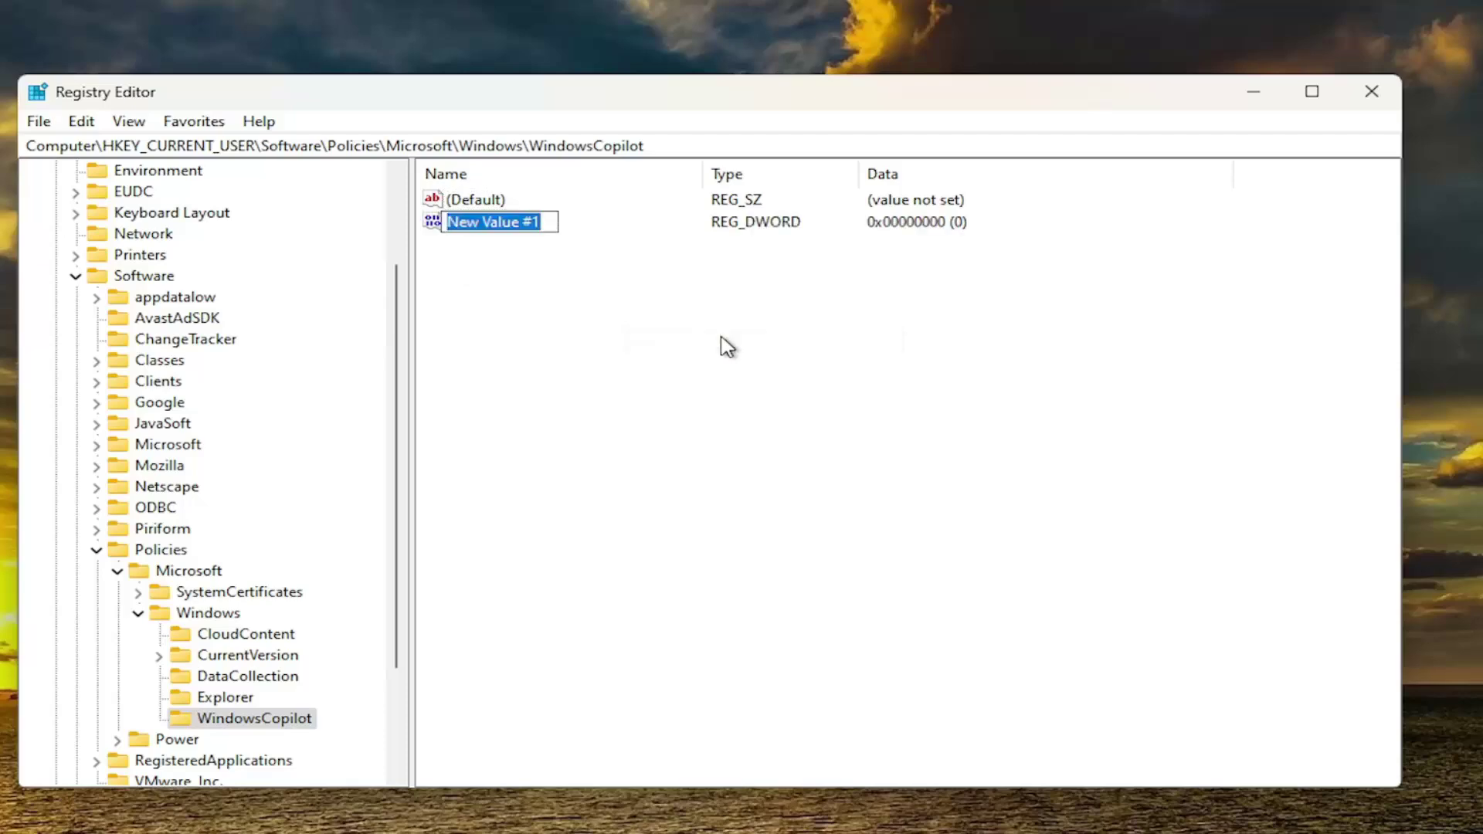
text(TurnOff)
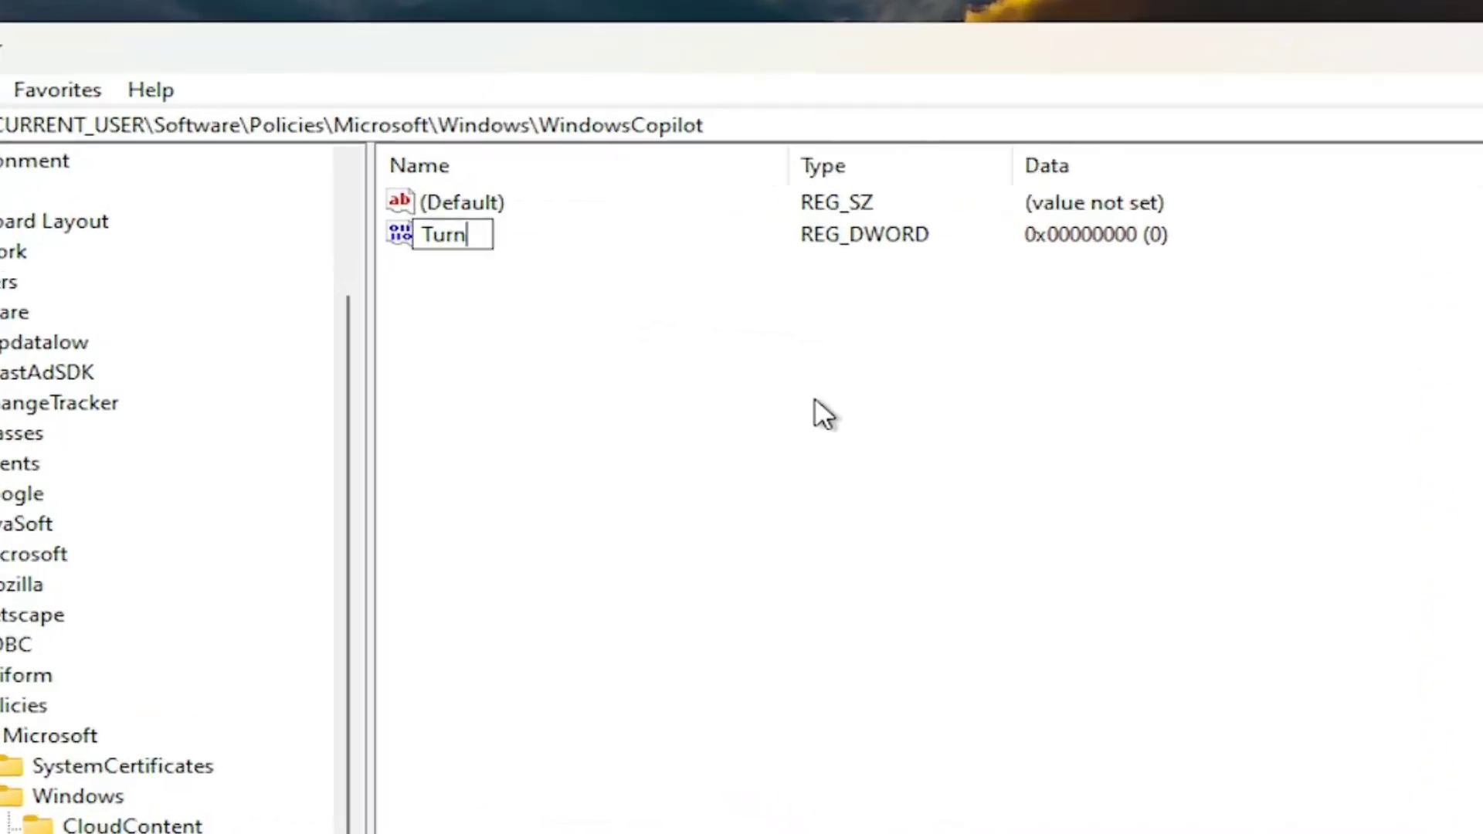
text(Window)
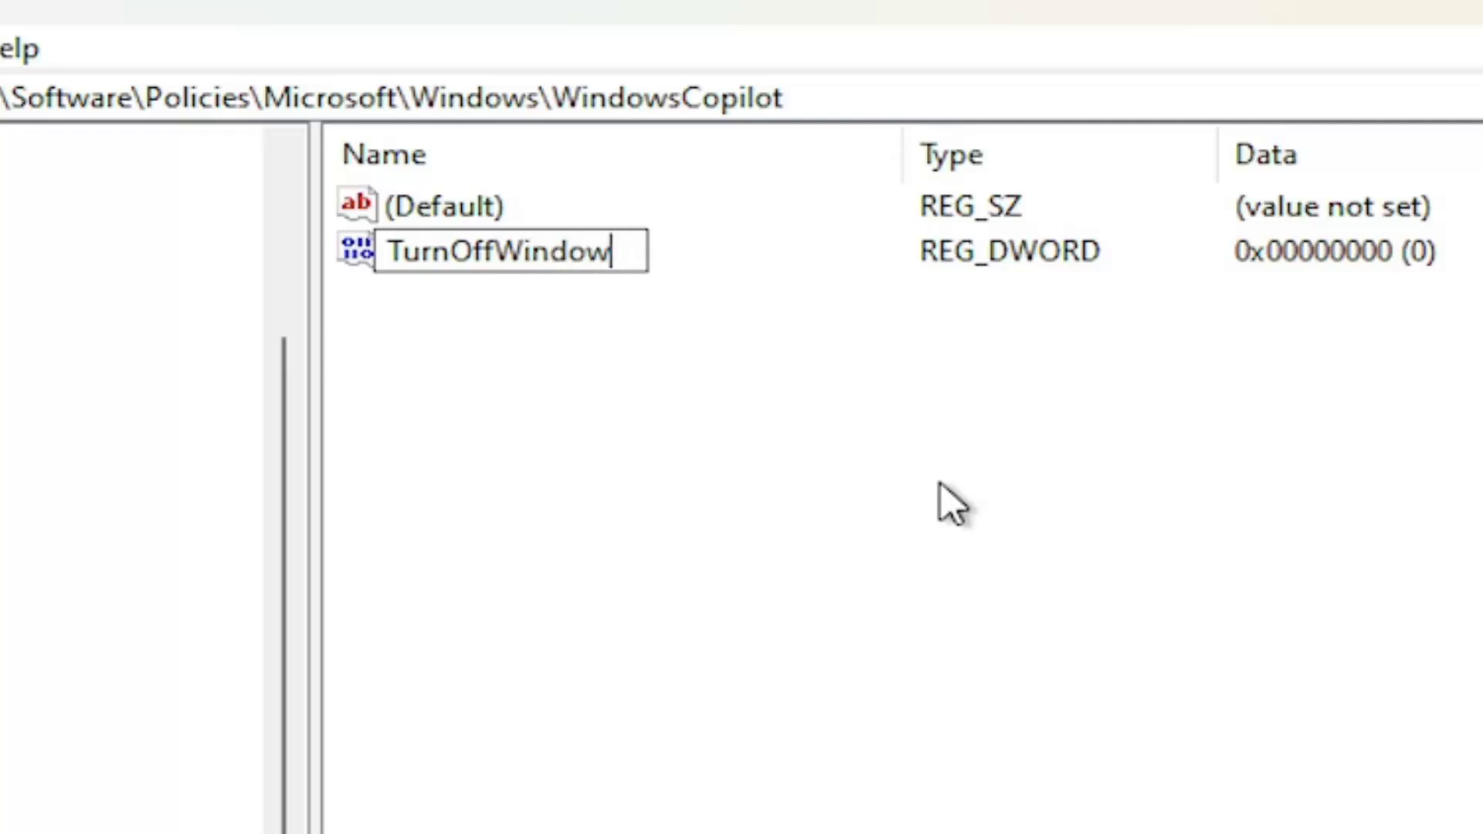
text(sCopilot)
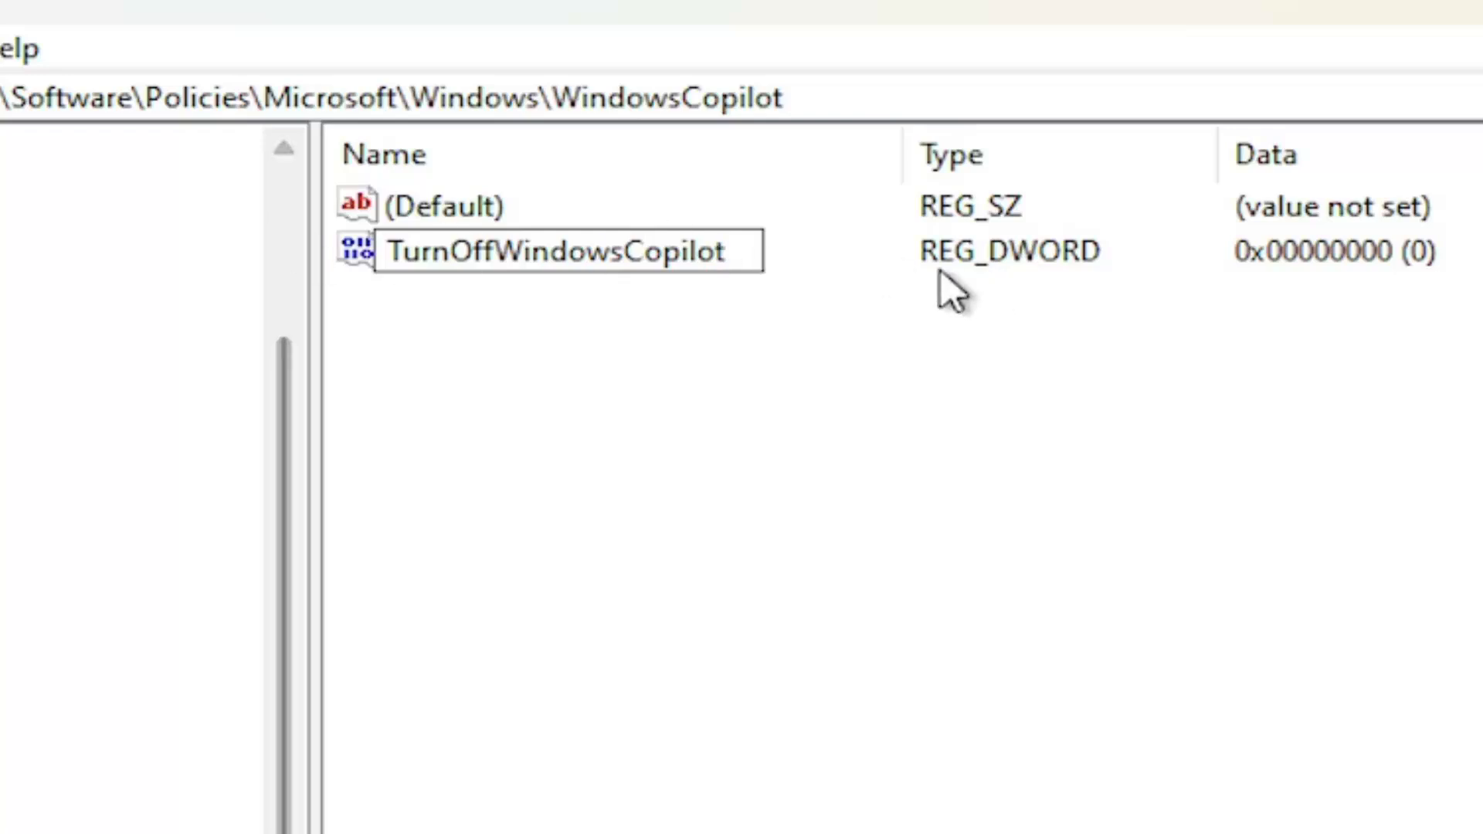
key(Return)
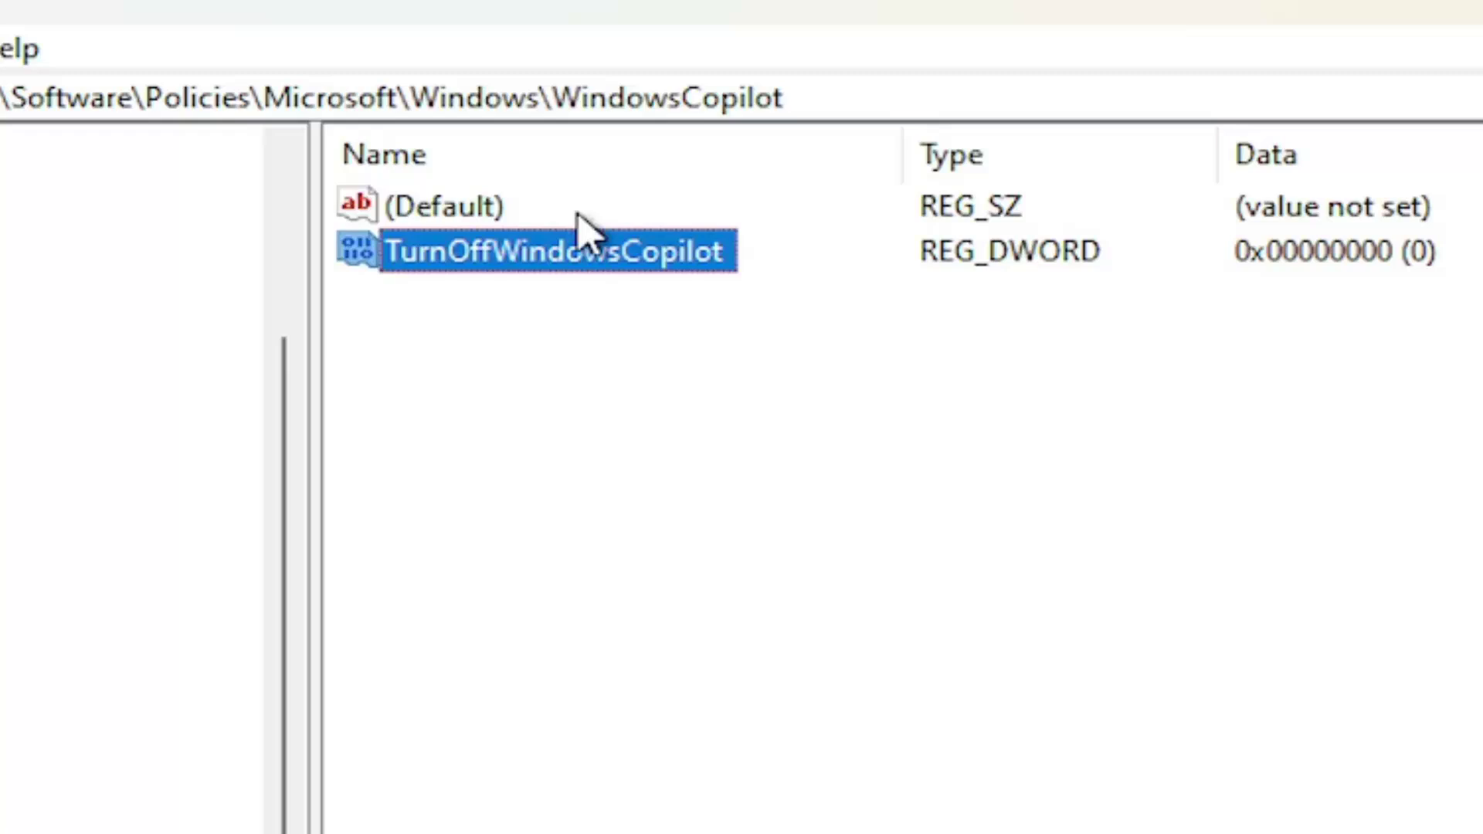
Set TurnOffWindowsCopilot's value data to 1.
double_click(573, 253)
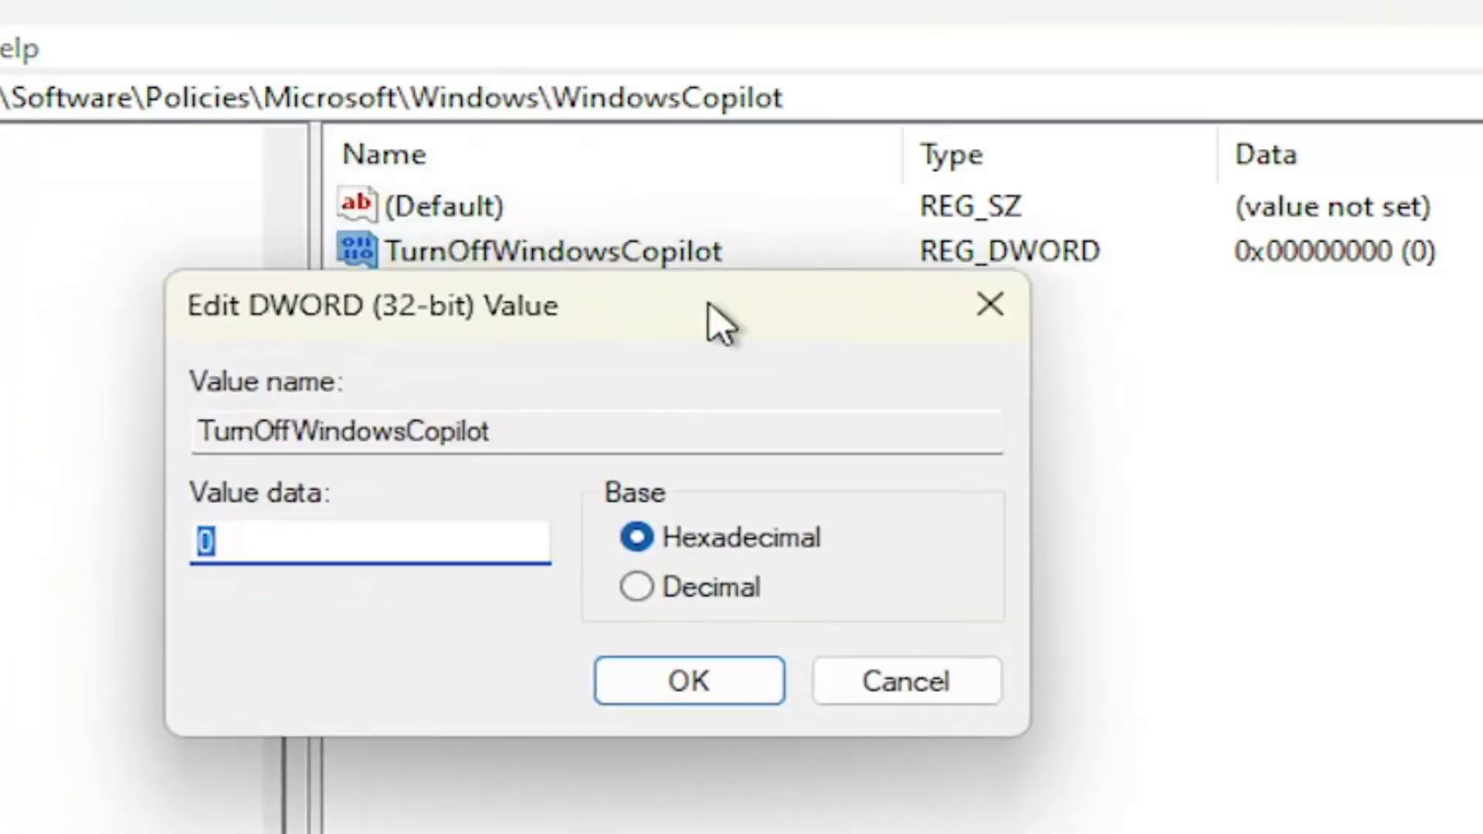
drag(709, 309, 750, 315)
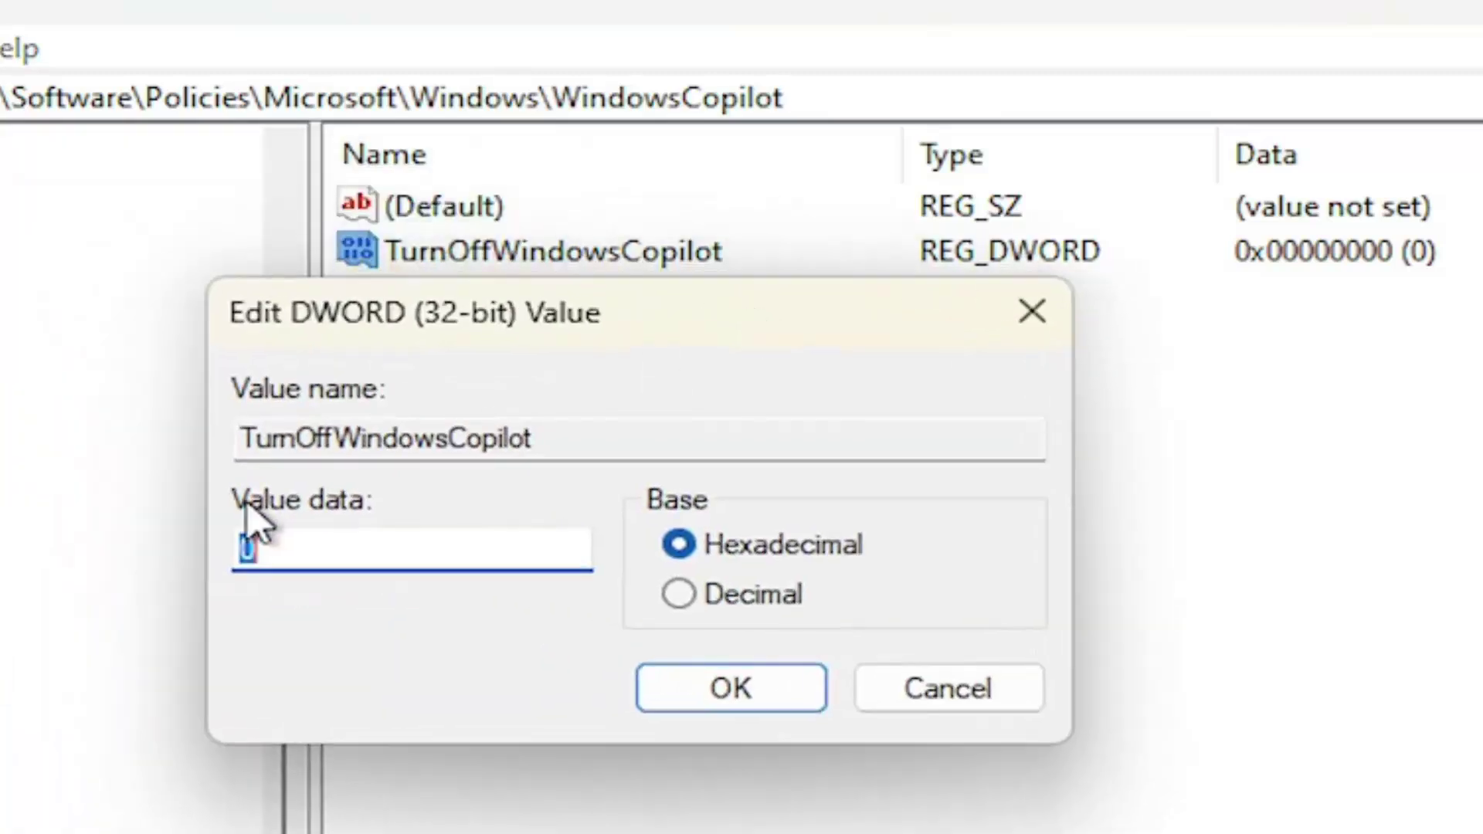
text(1)
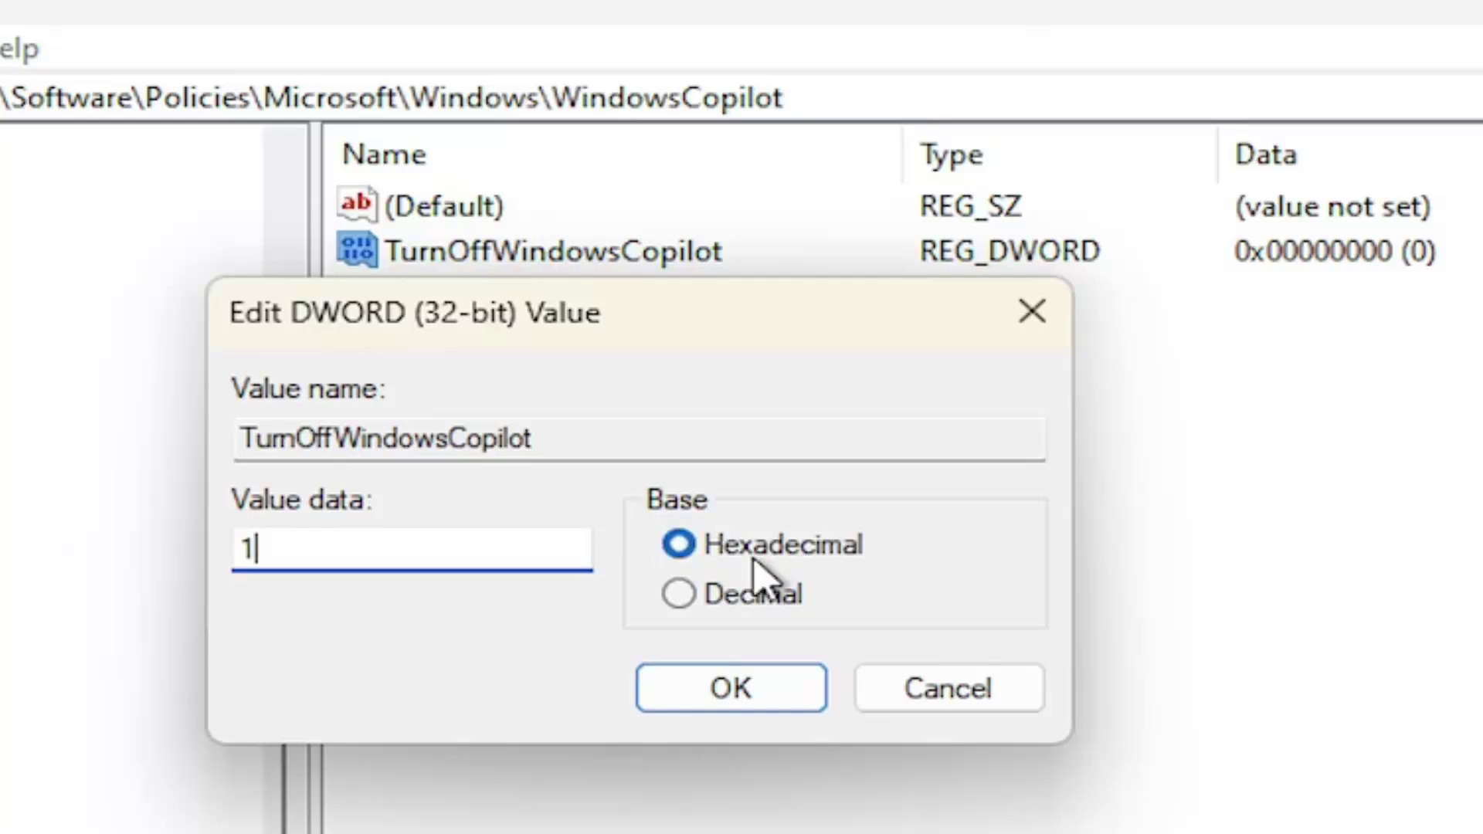
click(721, 690)
key(BackSpace)
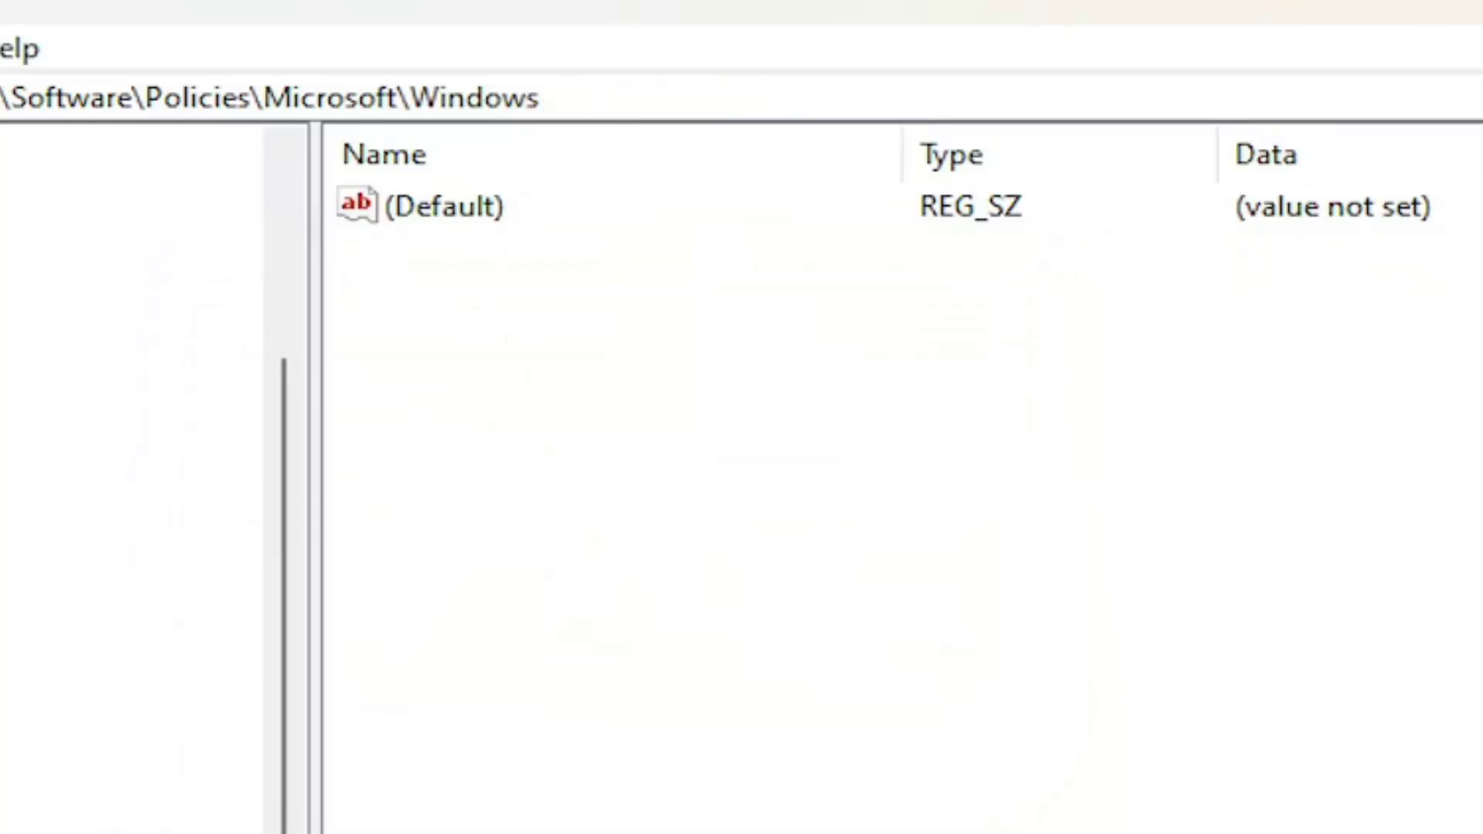
Collapse the tree to HKEY_CURRENT_USER, close Registry Editor, and bring up the Start quick-access menu.
key(BackSpace)
key(BackSpace)
key(BackSpace)
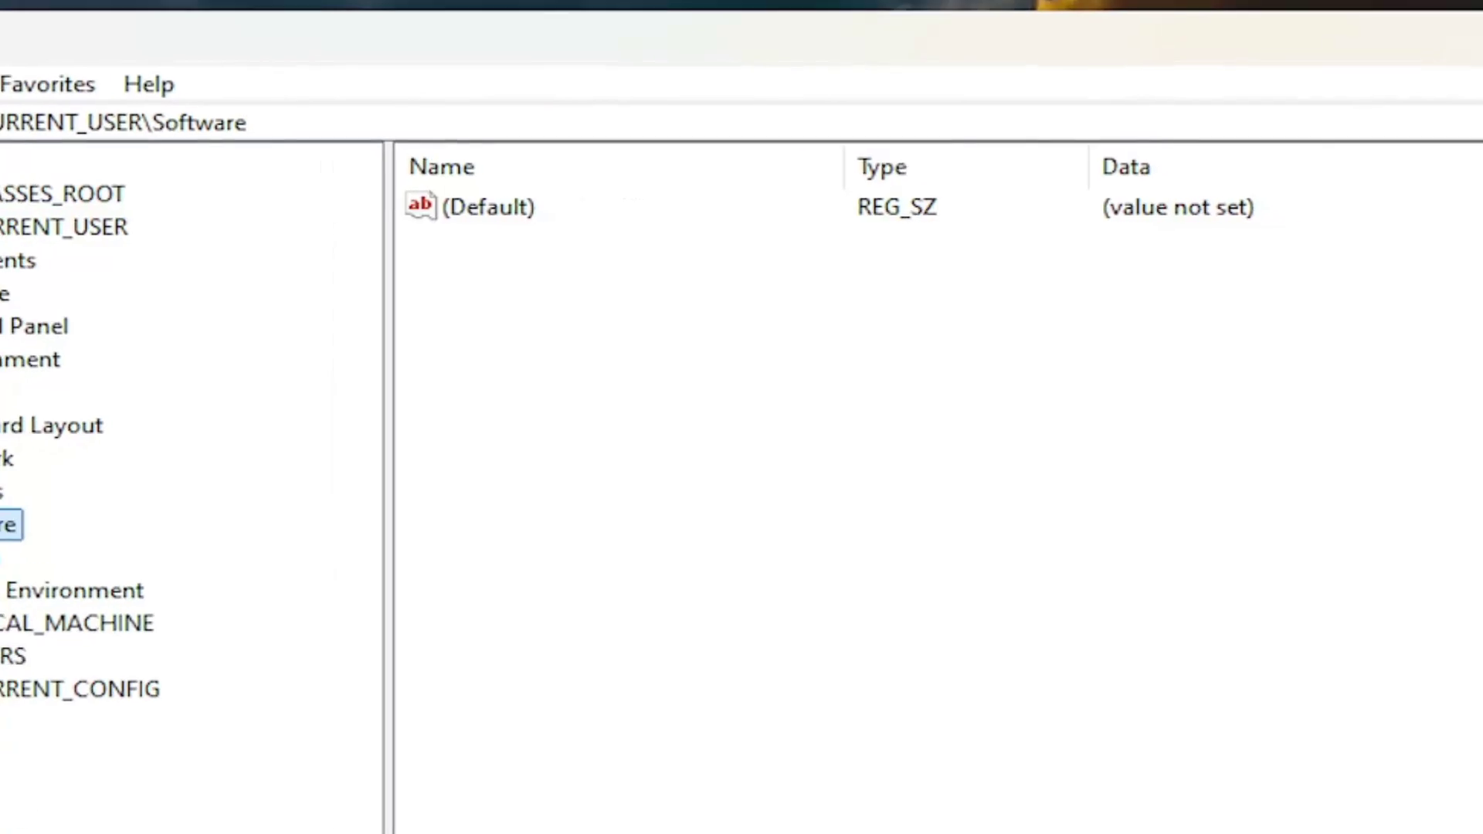
key(BackSpace)
key(Left)
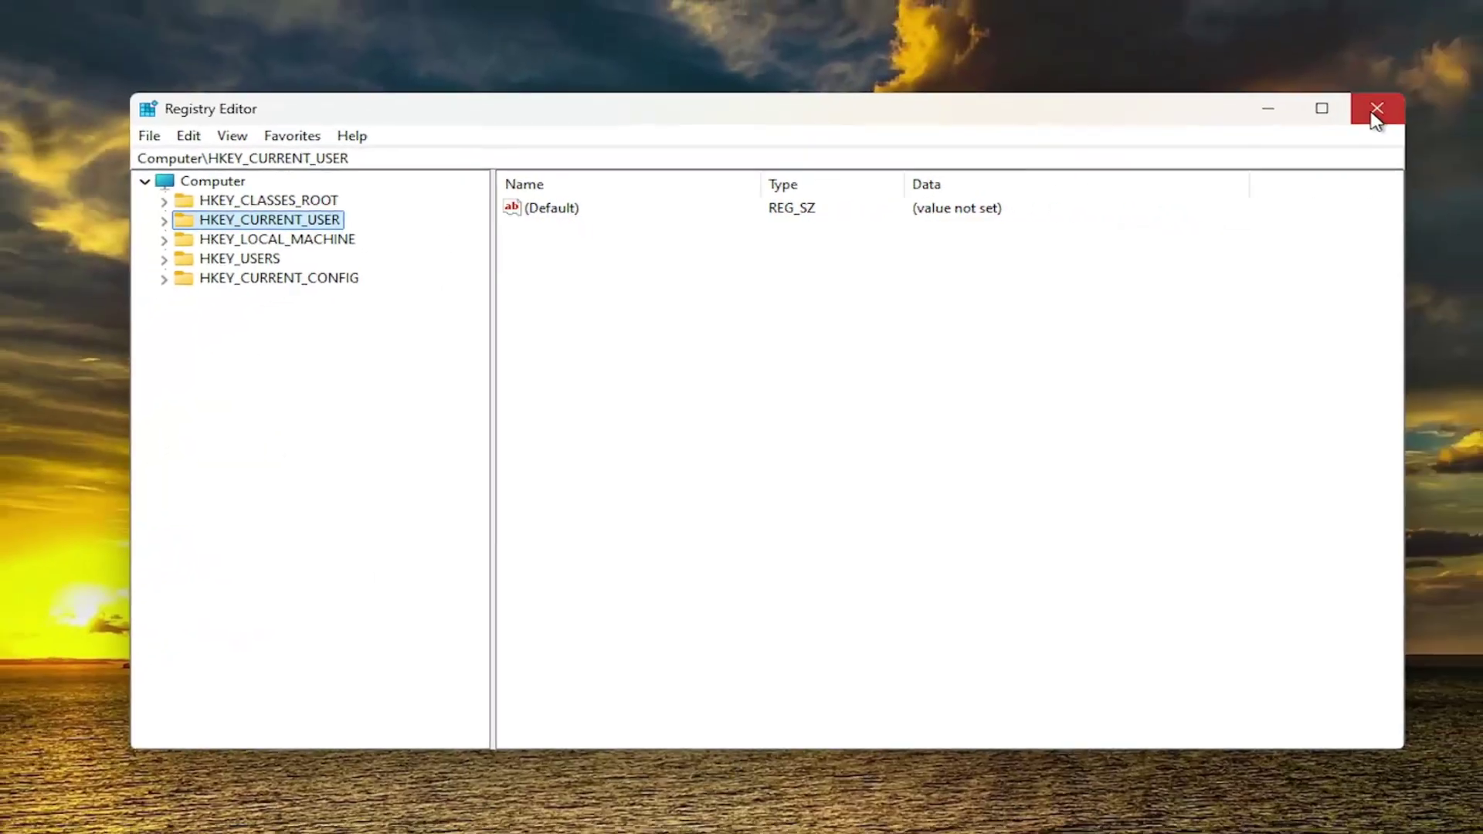
click(1375, 110)
right_click(33, 812)
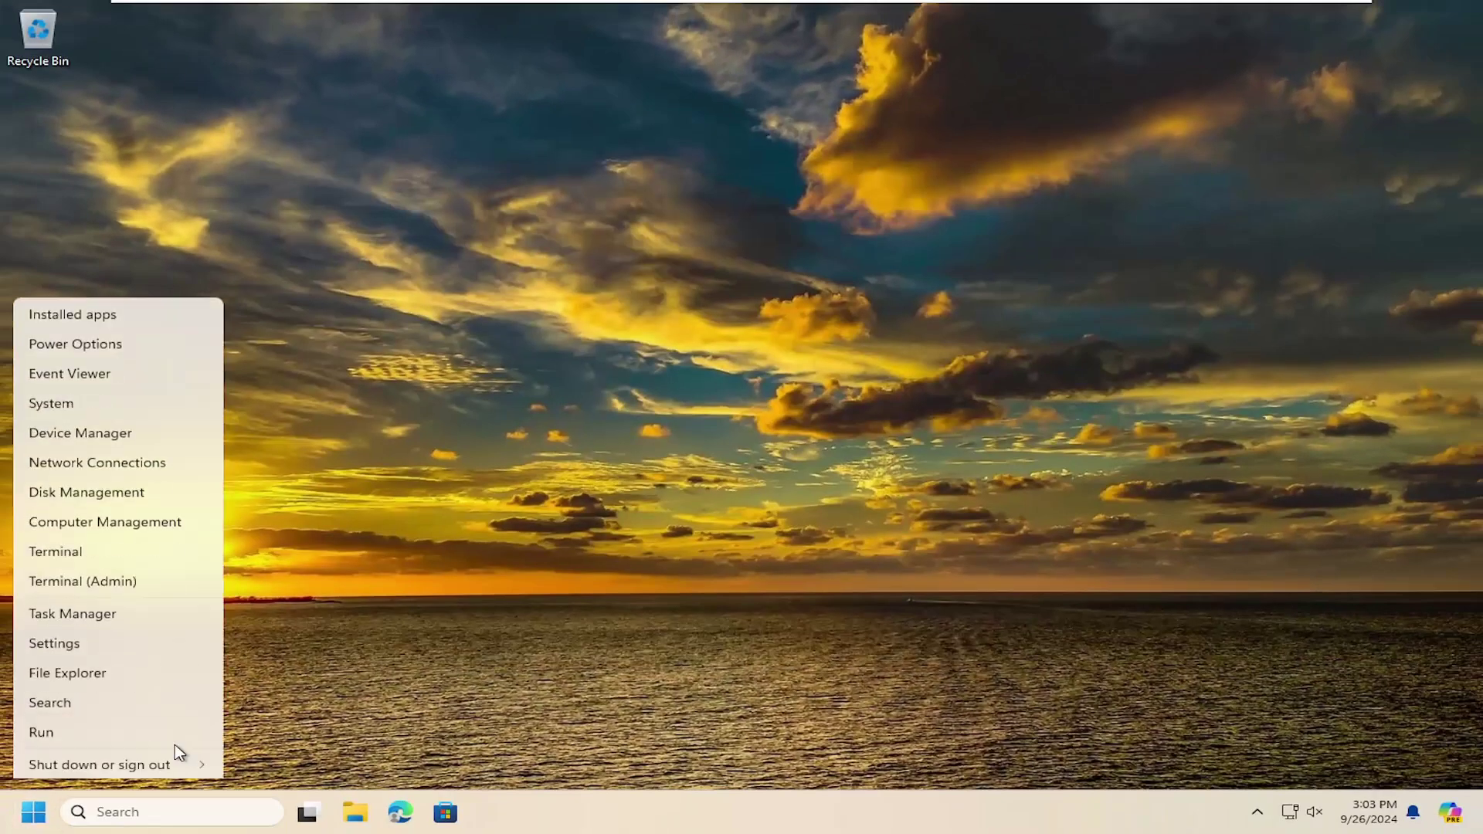